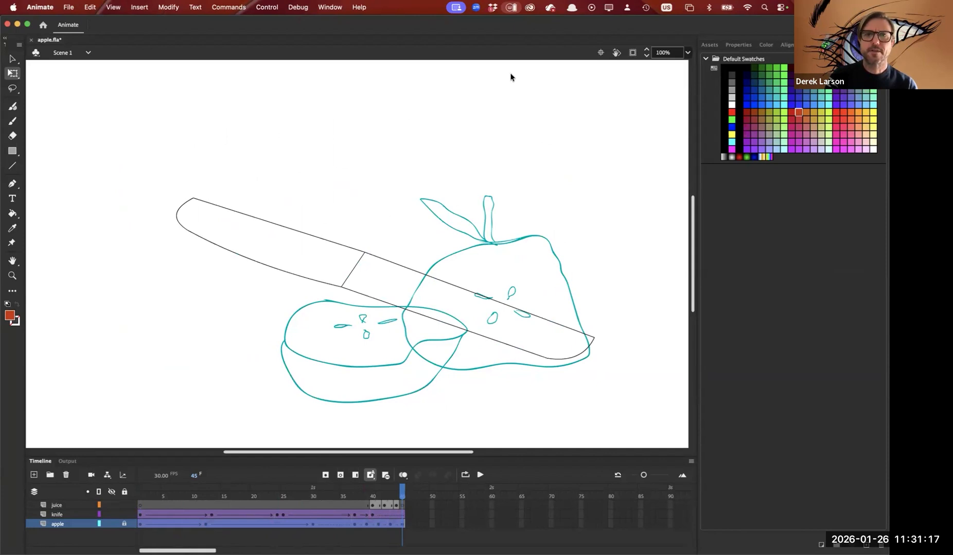
# Step: Play back the existing apple-and-knife animation
pyautogui.click(479, 302)
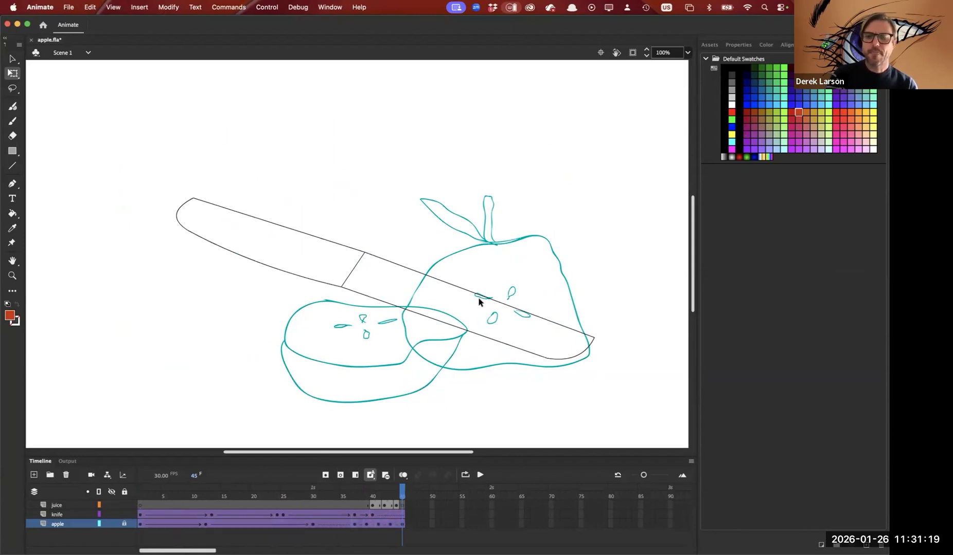
pyautogui.press('Return')
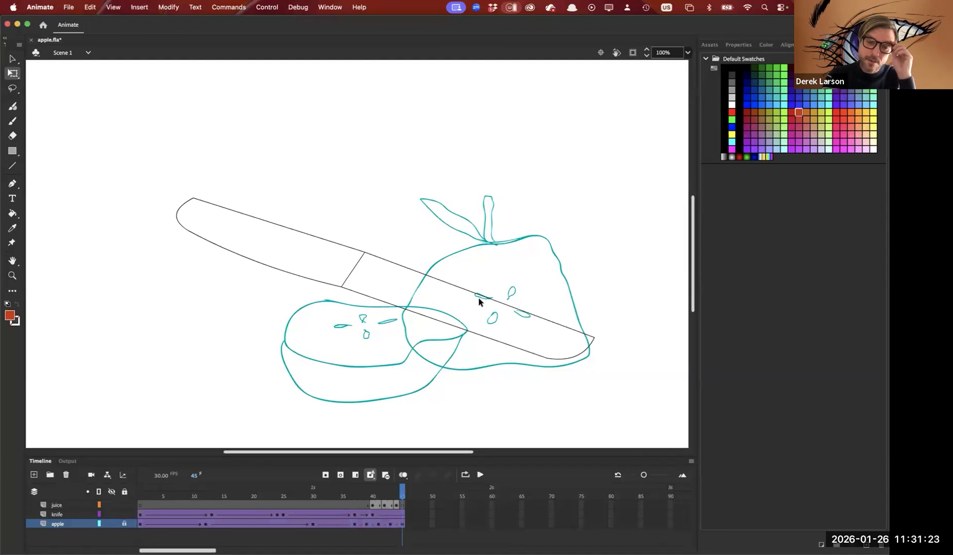
pyautogui.press('Return')
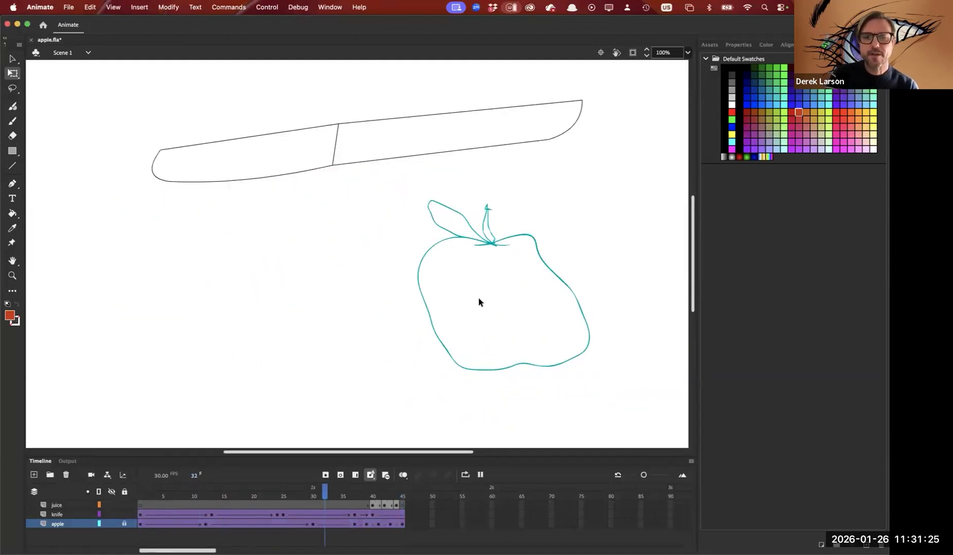
pyautogui.press('Return')
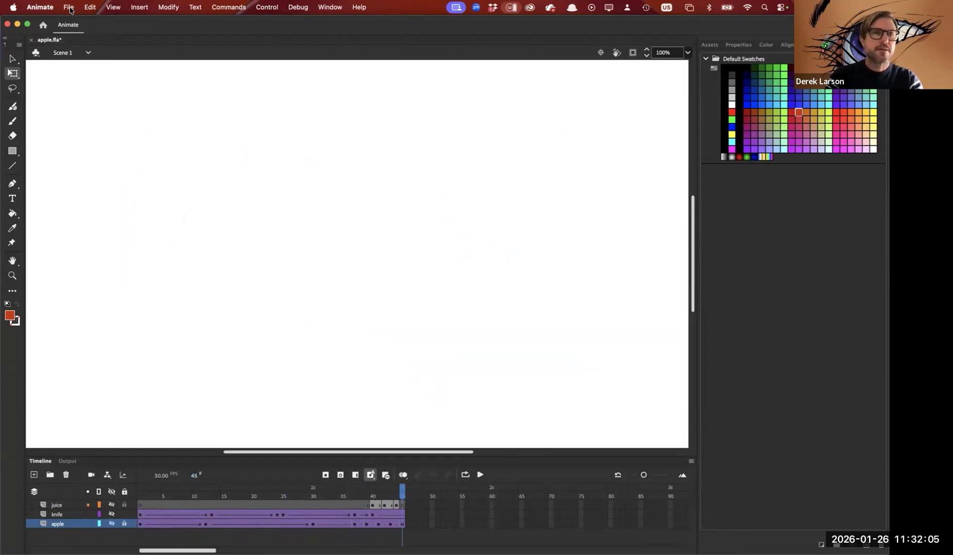
# Step: Create a new Full HD 1920 x 1080 document with a frame rate of 12 on the ActionScript 3.0 platform
pyautogui.click(70, 8)
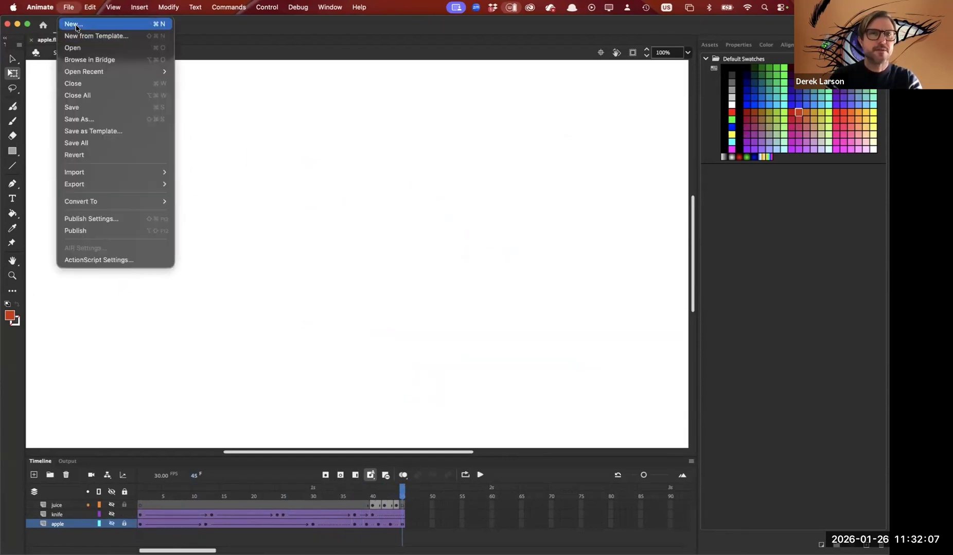
pyautogui.click(76, 24)
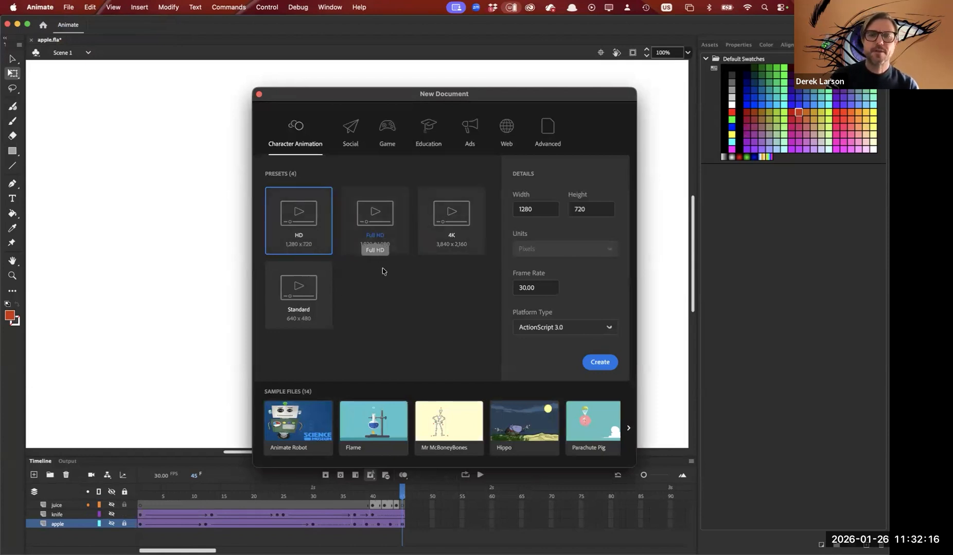
pyautogui.click(389, 218)
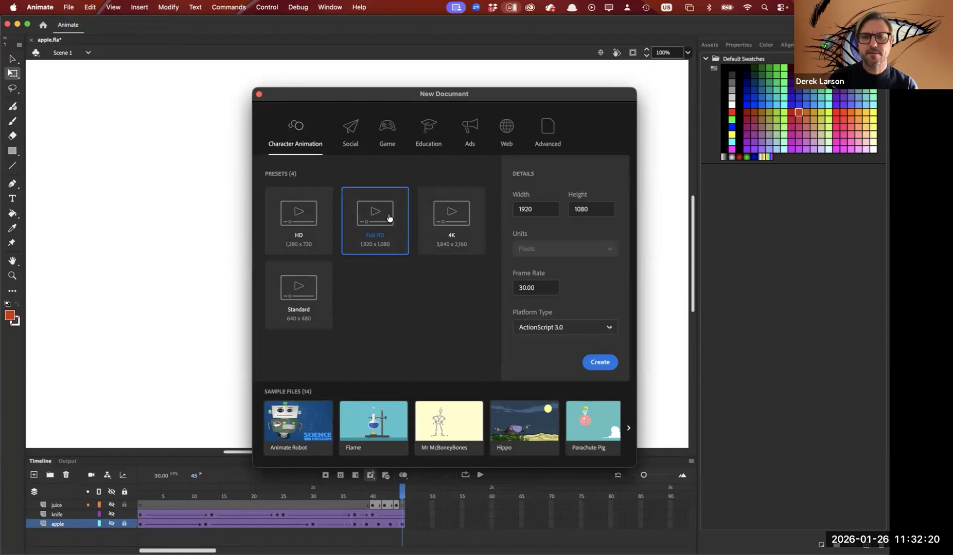
pyautogui.doubleClick(520, 288)
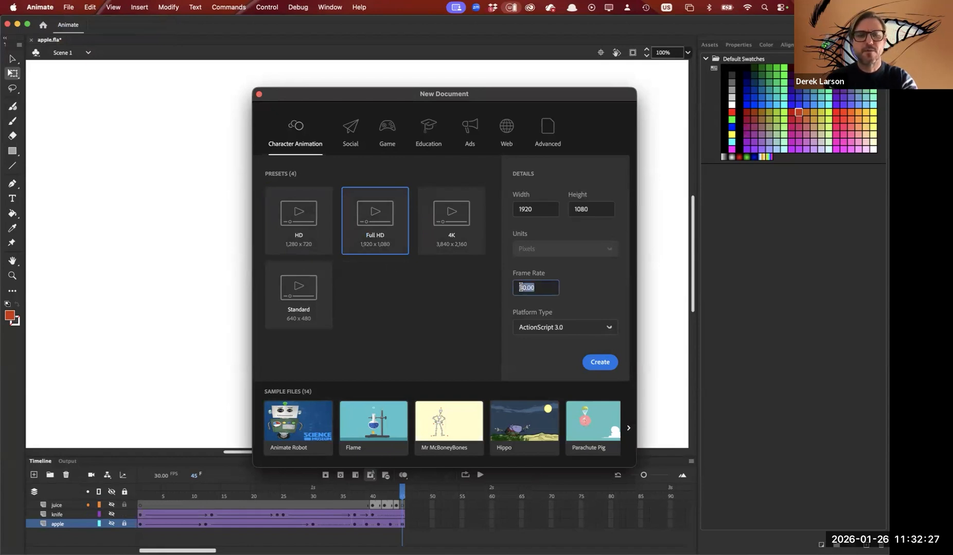
pyautogui.write('12')
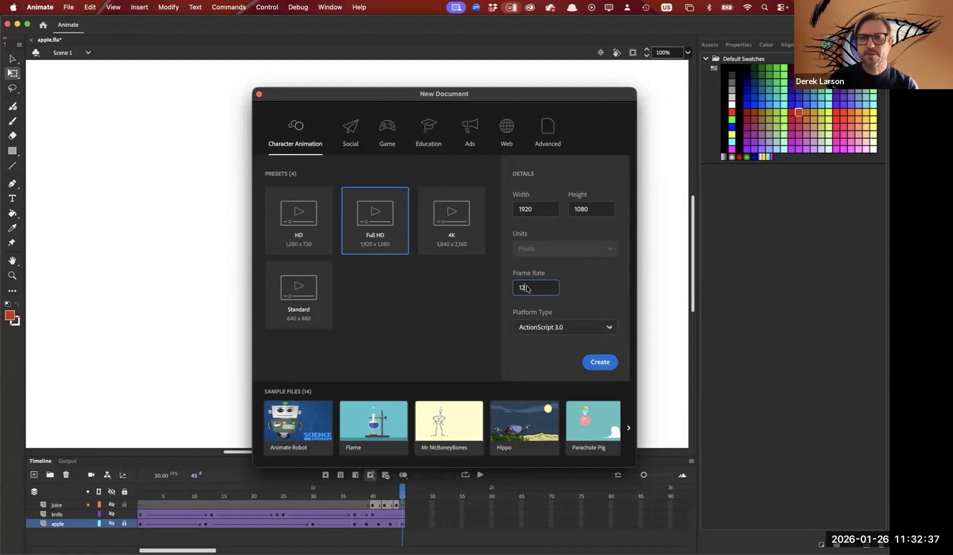
pyautogui.write('2')
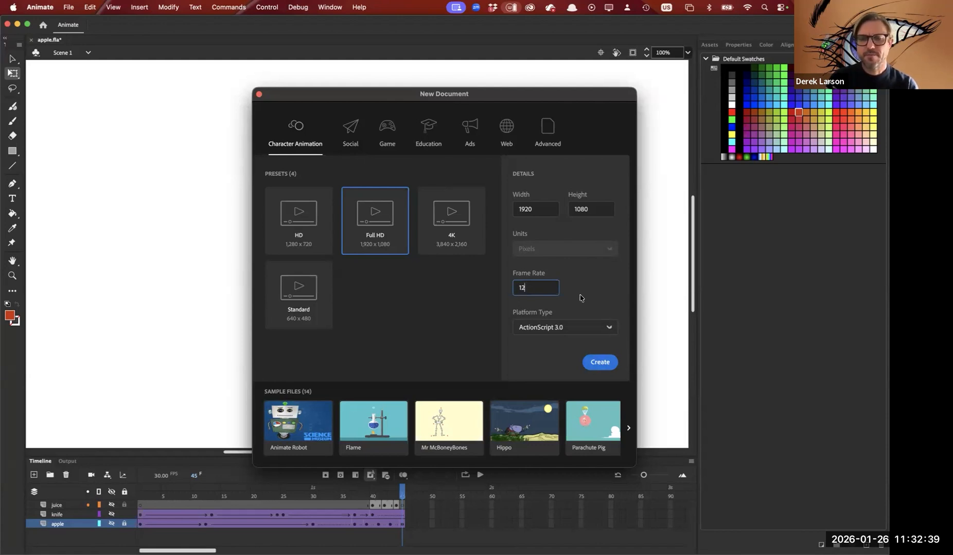
pyautogui.click(599, 362)
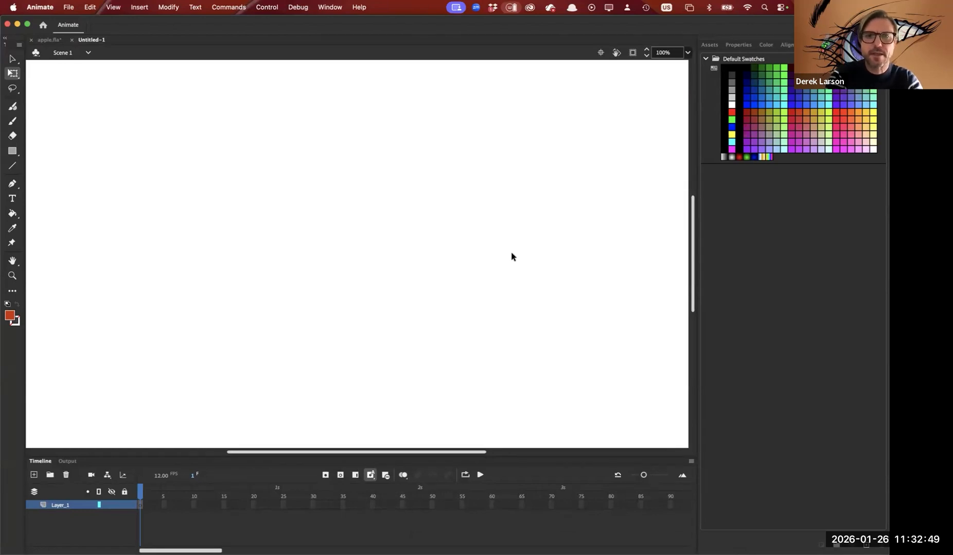
pyautogui.press('super+minus')
pyautogui.press('super+minus')
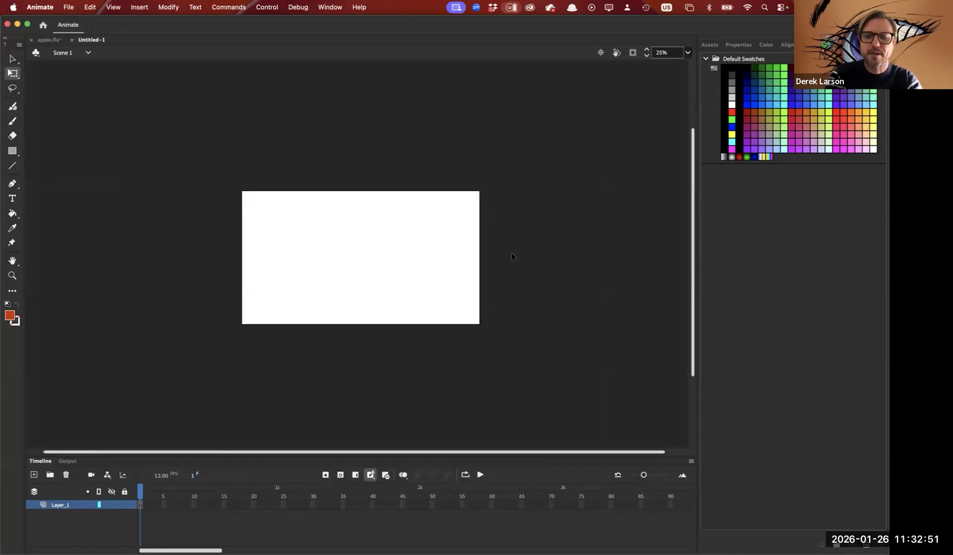
pyautogui.press('super+minus')
pyautogui.press('super+equal')
pyautogui.press('super+equal')
pyautogui.press('super+equal')
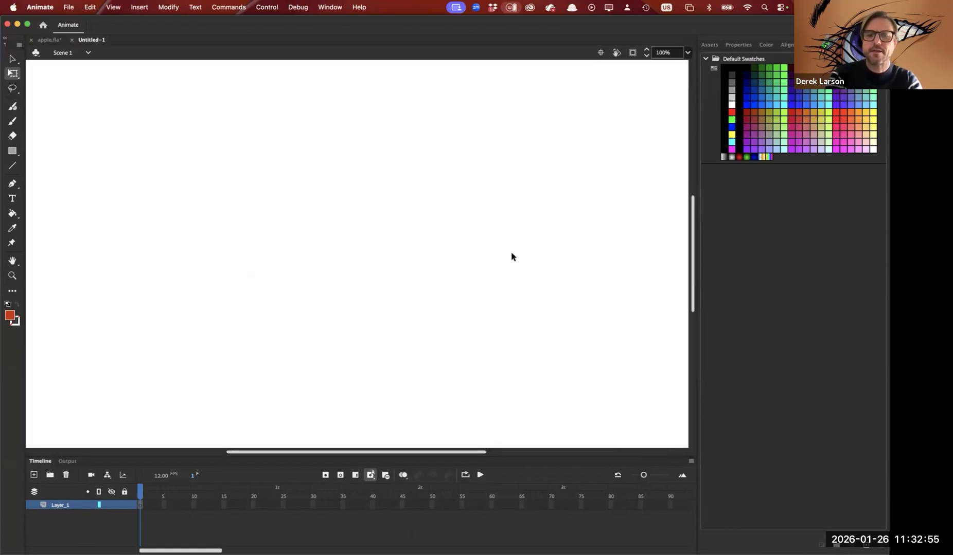
pyautogui.press('super+minus')
pyautogui.press('super+equal')
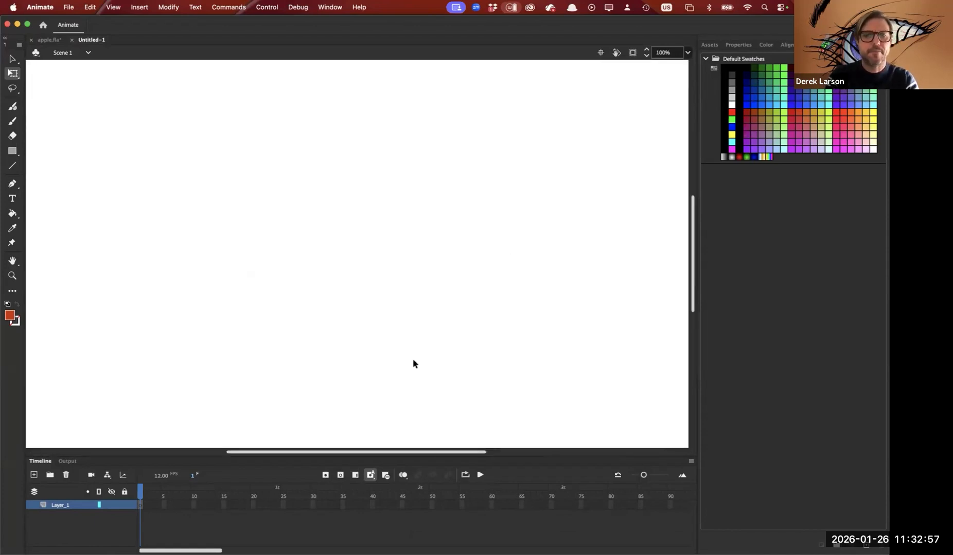
pyautogui.press('z')
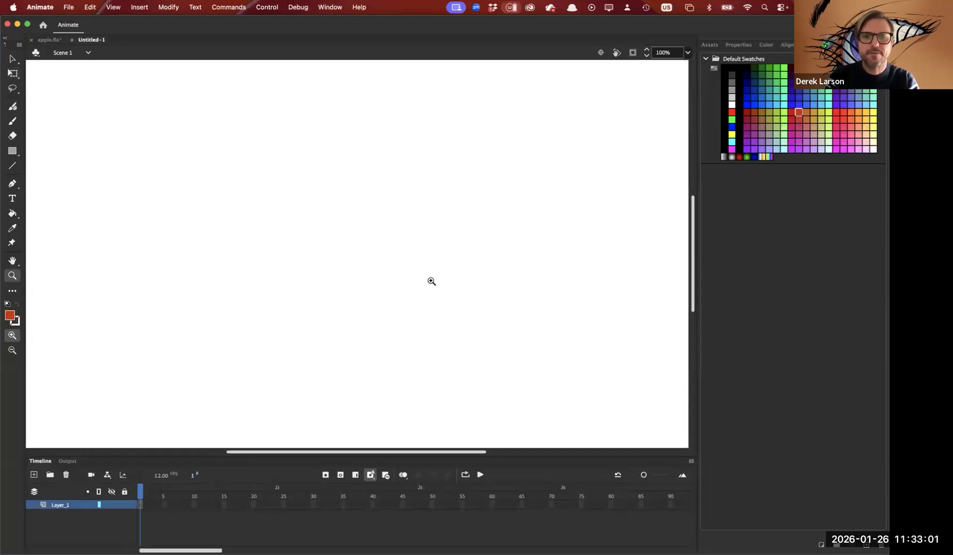
pyautogui.moveTo(431, 282); pyautogui.dragTo(445, 309)
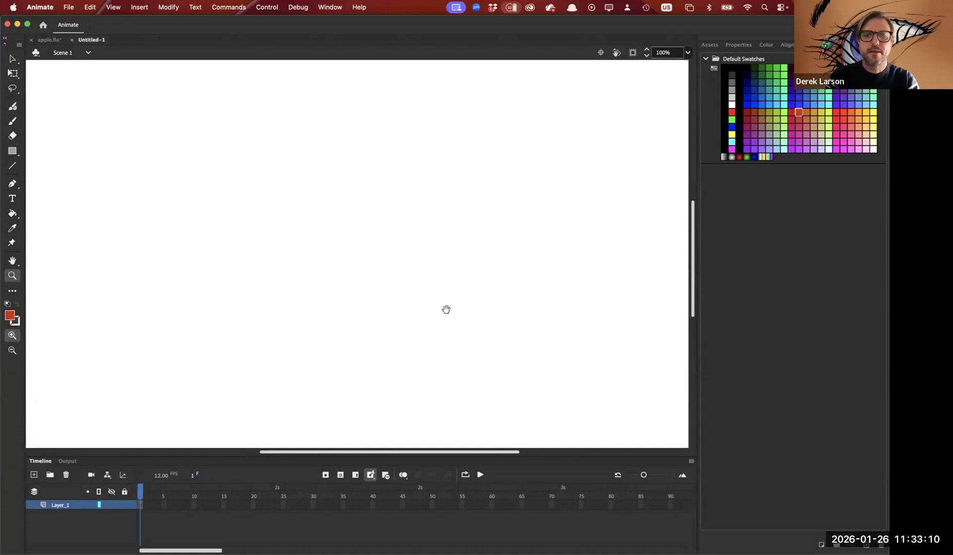
pyautogui.moveTo(419, 268); pyautogui.dragTo(443, 259)
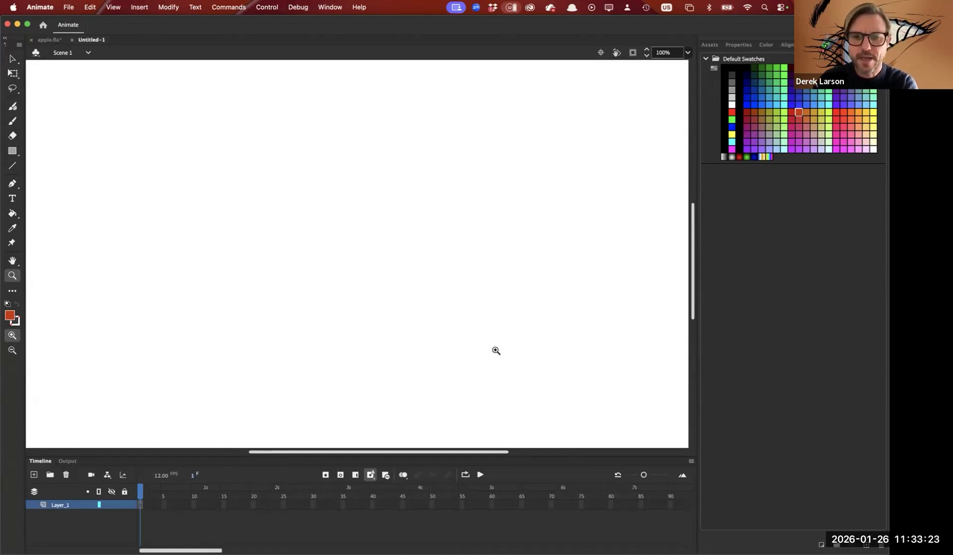
# Step: Rename the document's only layer as apple
pyautogui.doubleClick(61, 509)
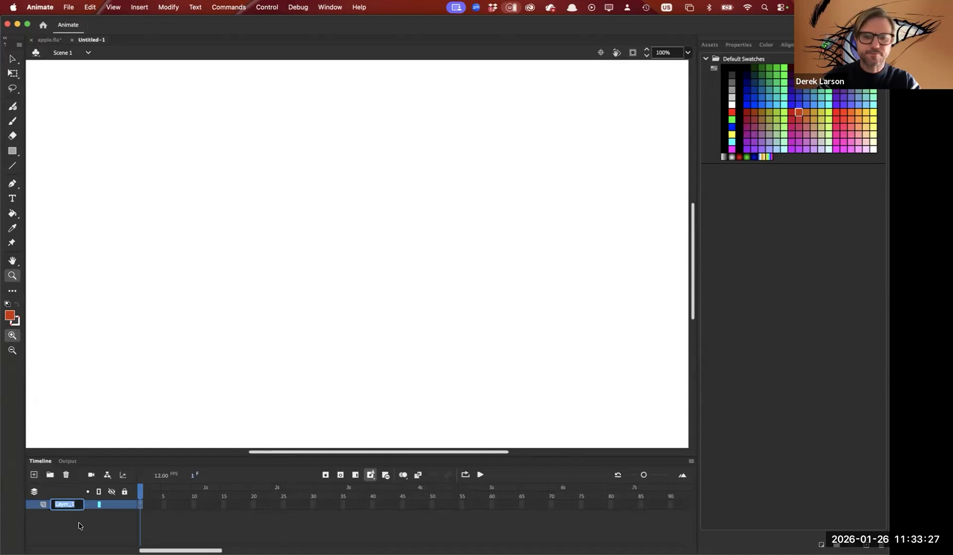
pyautogui.write('apple')
pyautogui.press('Return')
# Step: Draw a red apple outline with a stem and a leaf on the left part of the stage using the Brush tool
pyautogui.press('b')
pyautogui.moveTo(349, 250); pyautogui.dragTo(517, 285)
pyautogui.press('super+z')
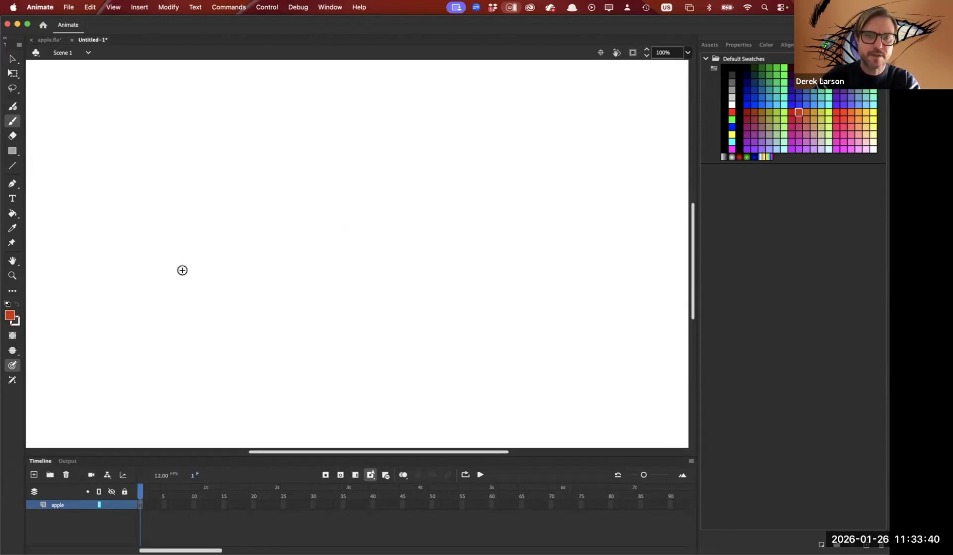
pyautogui.moveTo(175, 255)
pyautogui.mouseDown()
pyautogui.moveTo(128, 249)
pyautogui.moveTo(111, 332)
pyautogui.moveTo(129, 351)
pyautogui.moveTo(202, 355)
pyautogui.moveTo(234, 285)
pyautogui.moveTo(157, 251)
pyautogui.mouseUp()
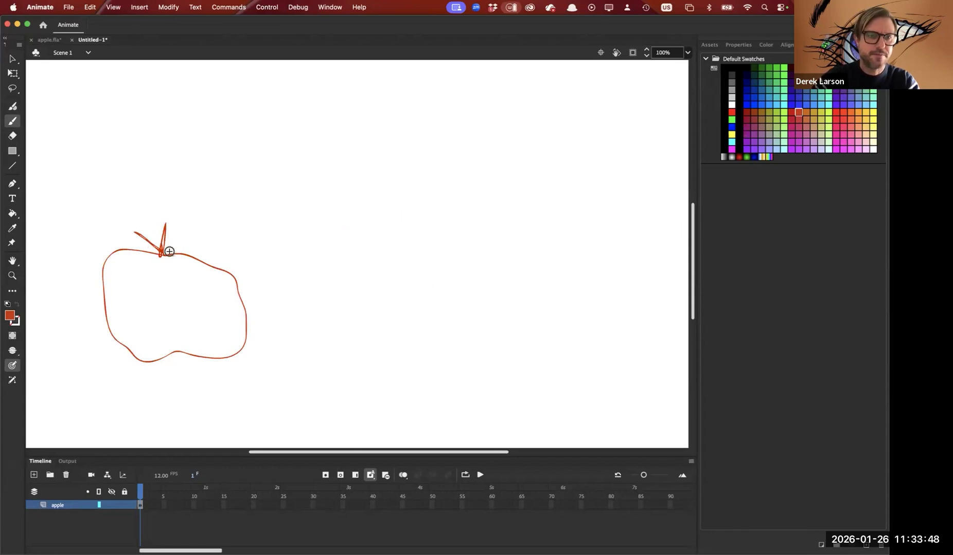
pyautogui.moveTo(158, 253); pyautogui.dragTo(167, 259)
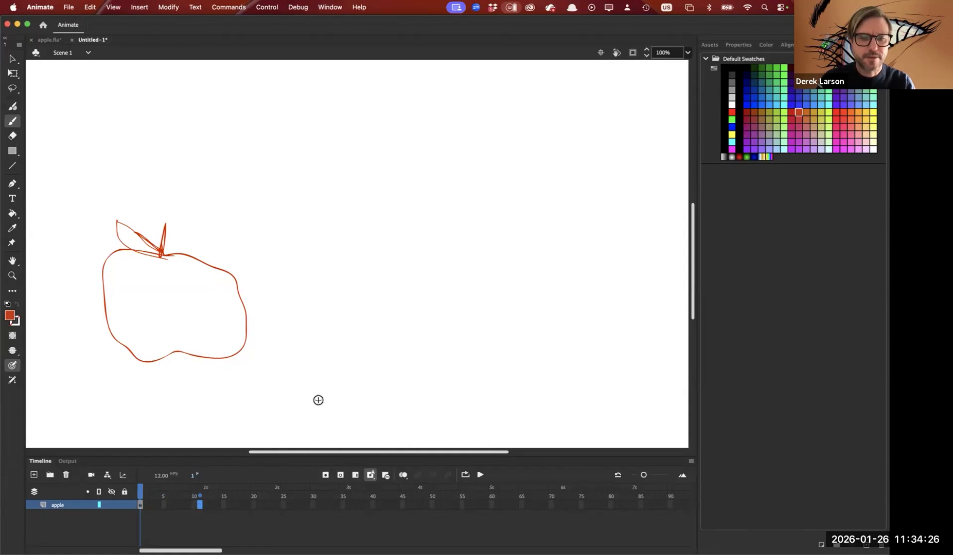
# Step: Insert a keyframe at frame 15 of the apple layer
pyautogui.press('.')
pyautogui.press('.')
pyautogui.press('.')
pyautogui.press('.')
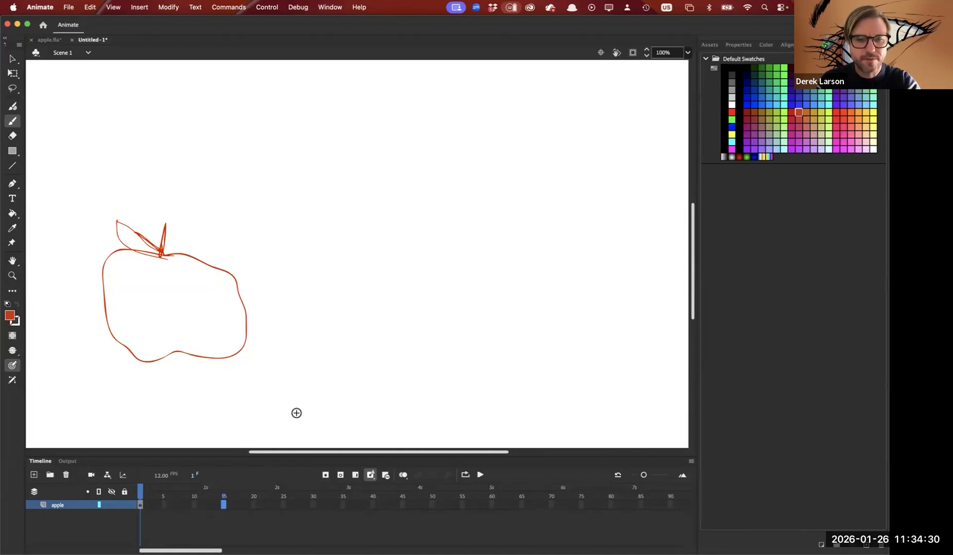
pyautogui.click(325, 475)
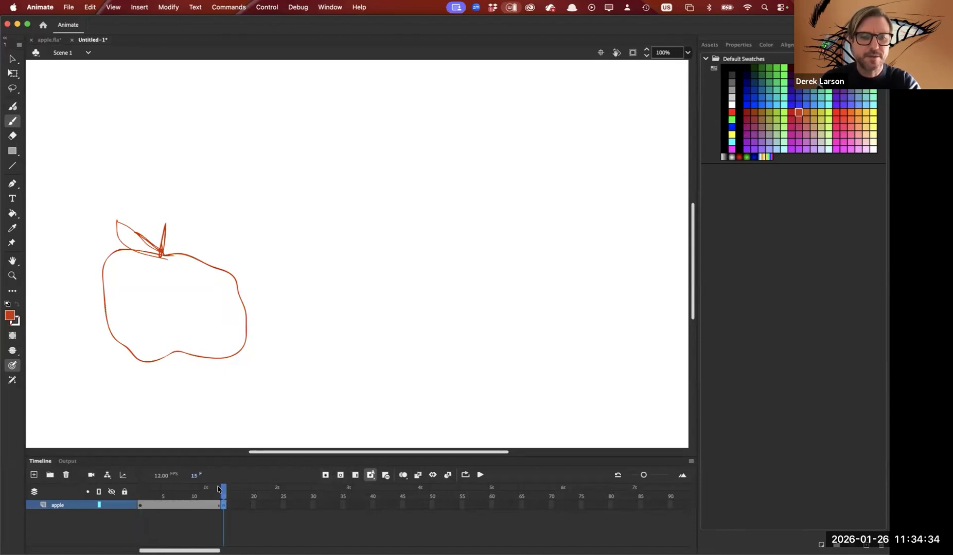
pyautogui.moveTo(197, 487); pyautogui.dragTo(223, 486)
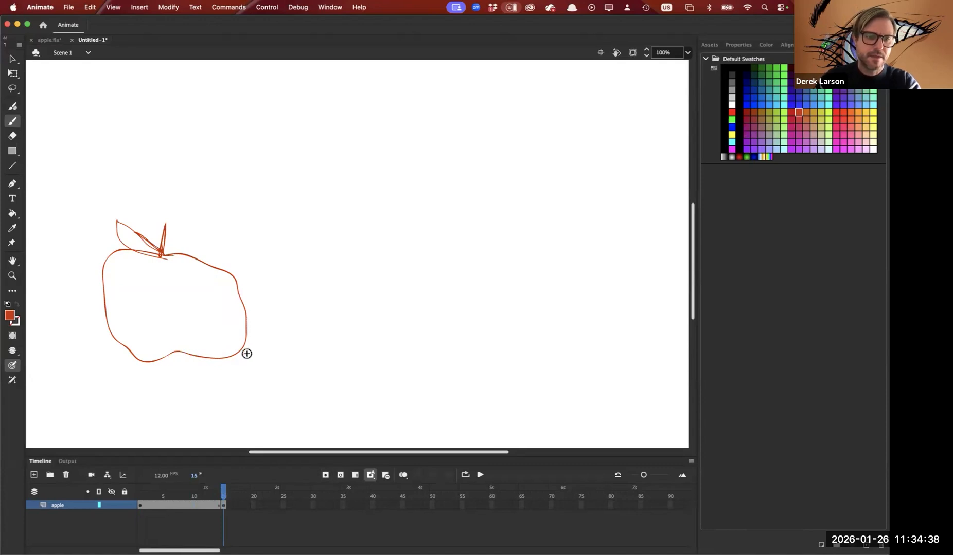
# Step: Move the whole apple drawing on frame 15 horizontally to the right part of the stage
pyautogui.click(225, 507)
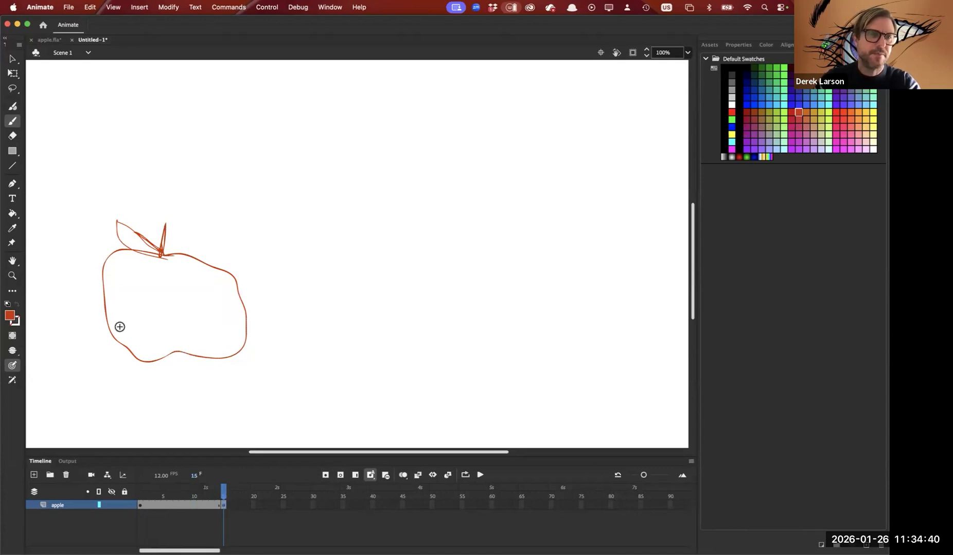
pyautogui.click(12, 74)
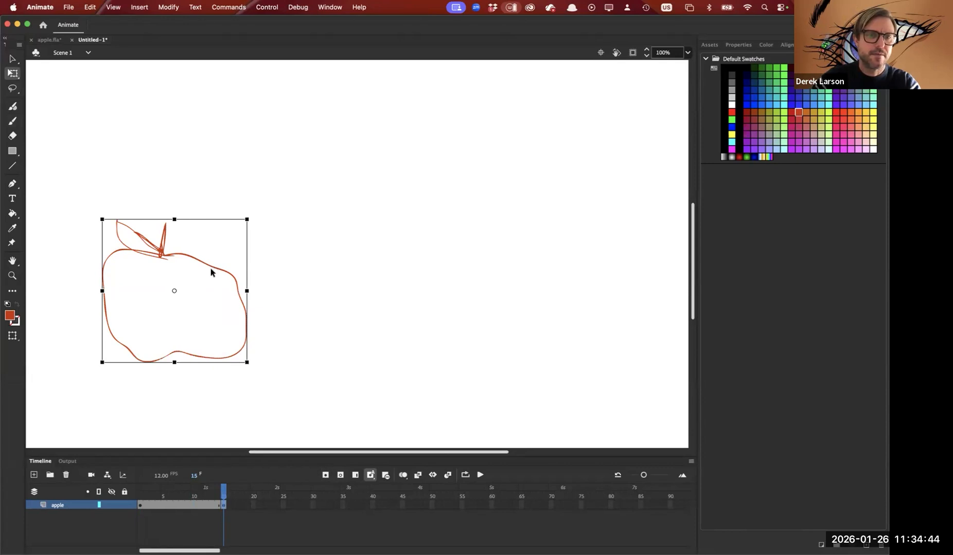
pyautogui.moveTo(221, 272)
pyautogui.mouseDown()
pyautogui.moveTo(588, 289)
pyautogui.moveTo(557, 266)
pyautogui.mouseUp()
# Step: Turn on onion skinning at frame 8 and extend its range to cover frames 1 to 15
pyautogui.moveTo(220, 486); pyautogui.dragTo(180, 492)
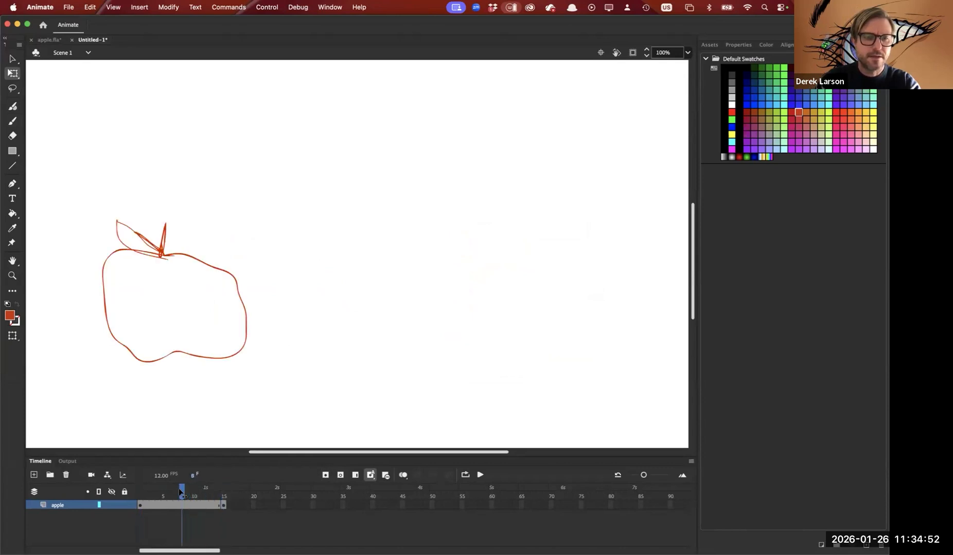
pyautogui.click(403, 475)
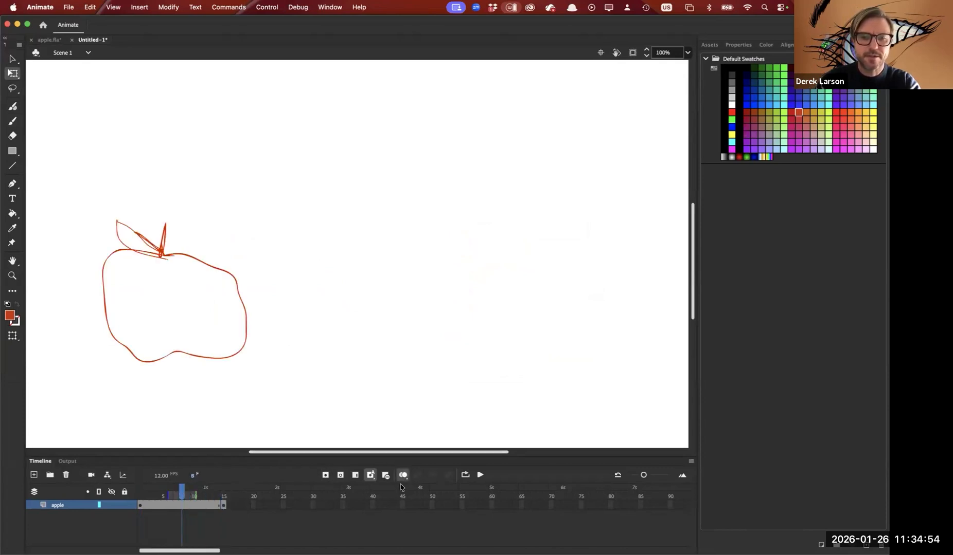
pyautogui.moveTo(169, 495)
pyautogui.mouseDown()
pyautogui.moveTo(139, 495)
pyautogui.moveTo(230, 495)
pyautogui.moveTo(156, 492)
pyautogui.moveTo(181, 489)
pyautogui.mouseUp()
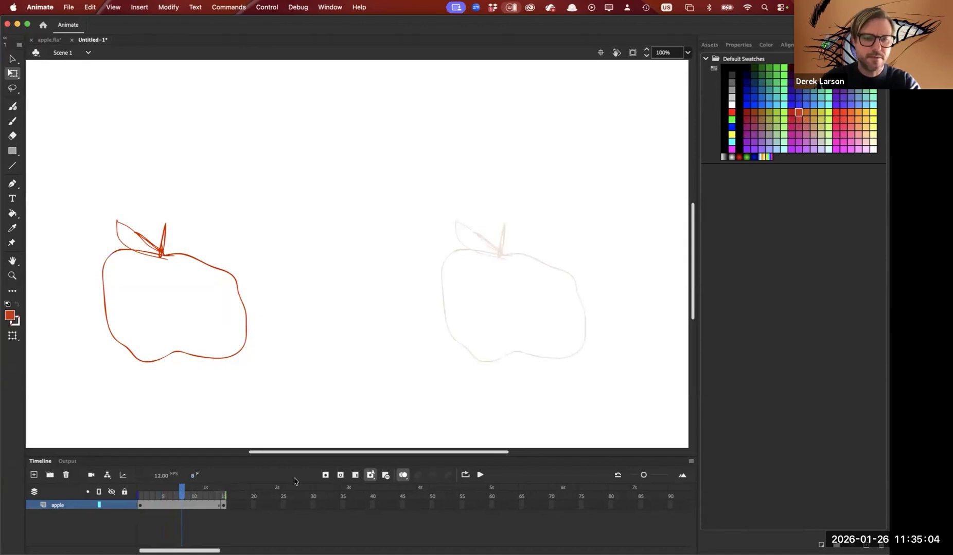
# Step: Insert a keyframe at frame 8 and move its apple midway between the two ghosted apples, slightly higher than both
pyautogui.click(325, 477)
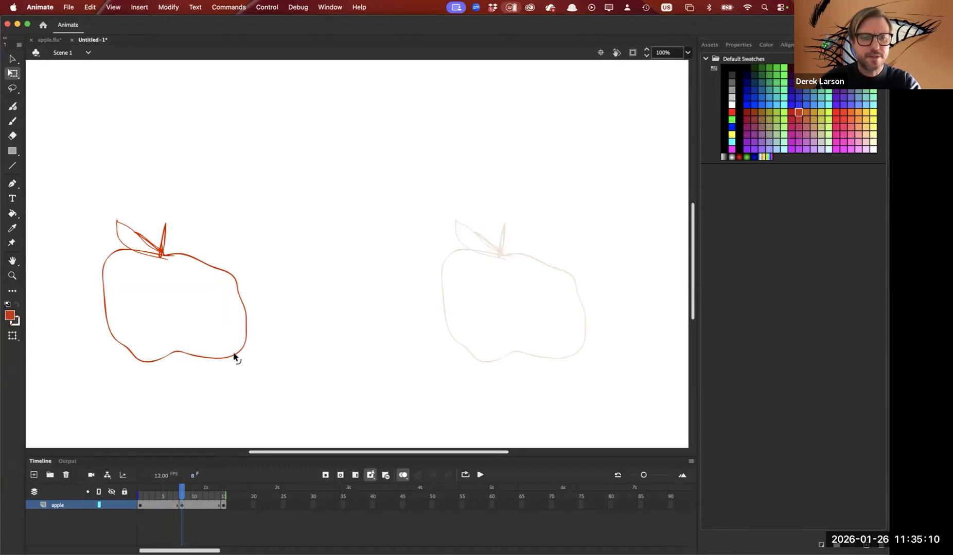
pyautogui.moveTo(233, 357)
pyautogui.mouseDown()
pyautogui.moveTo(247, 370)
pyautogui.moveTo(221, 351)
pyautogui.moveTo(245, 365)
pyautogui.mouseUp()
pyautogui.click(239, 370)
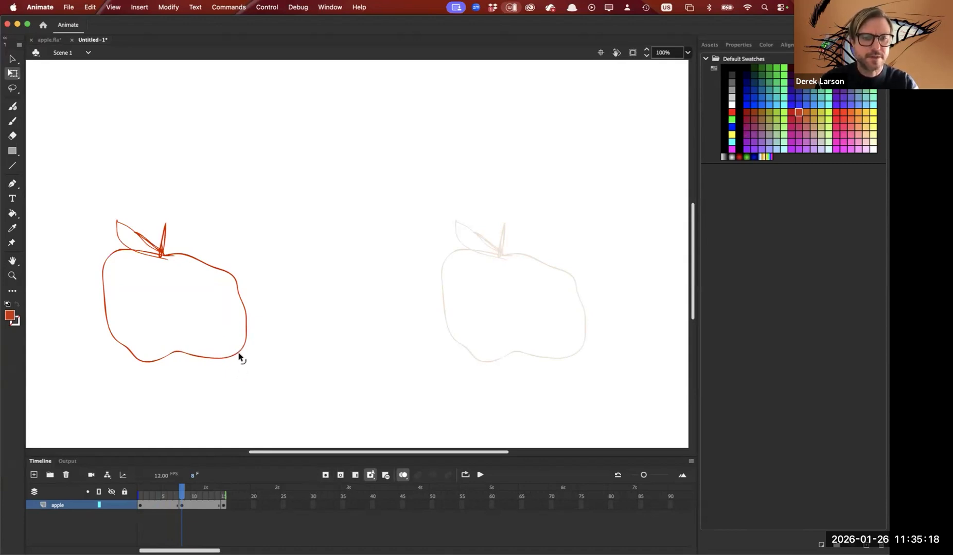
pyautogui.click(237, 354)
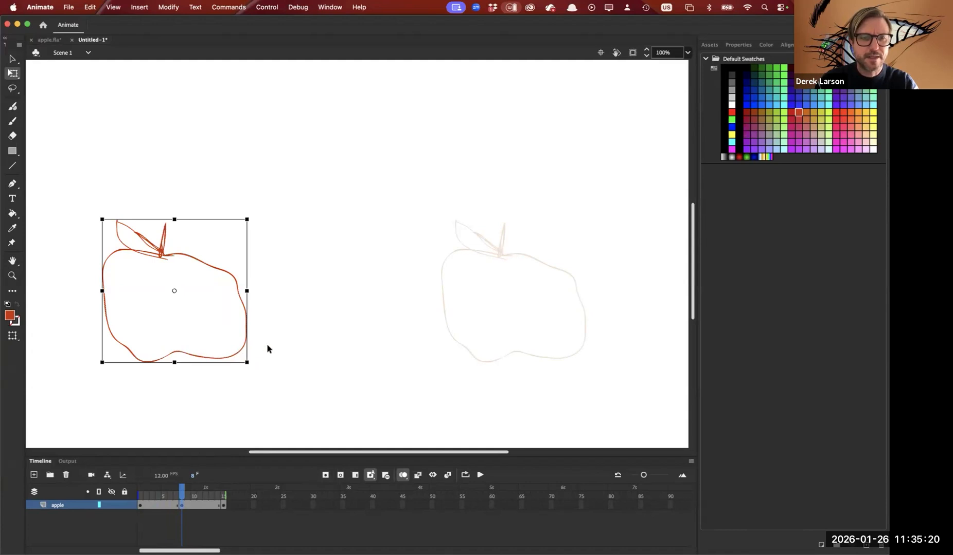
pyautogui.moveTo(239, 355); pyautogui.dragTo(408, 314)
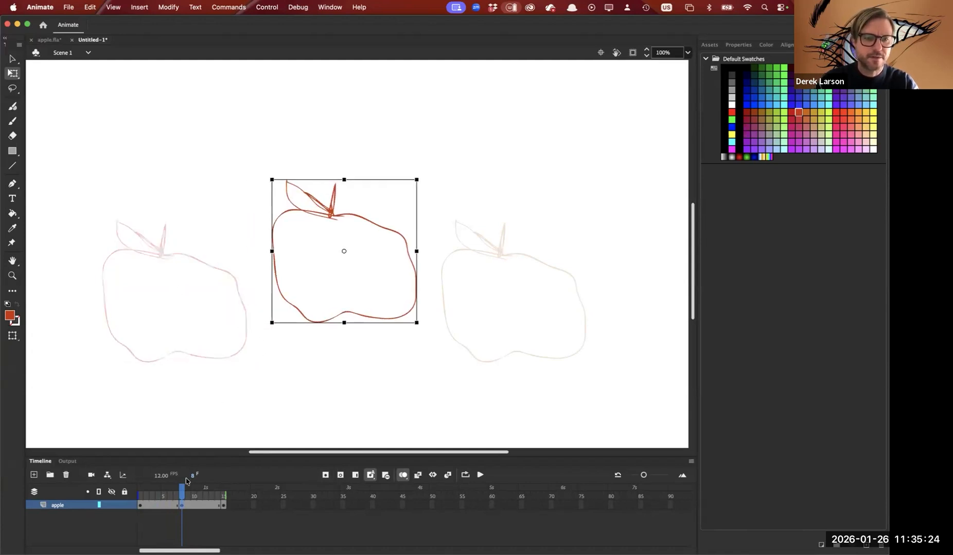
# Step: Apply a classic tween across frames 1 to 15 of the apple layer
pyautogui.moveTo(180, 490); pyautogui.dragTo(146, 493)
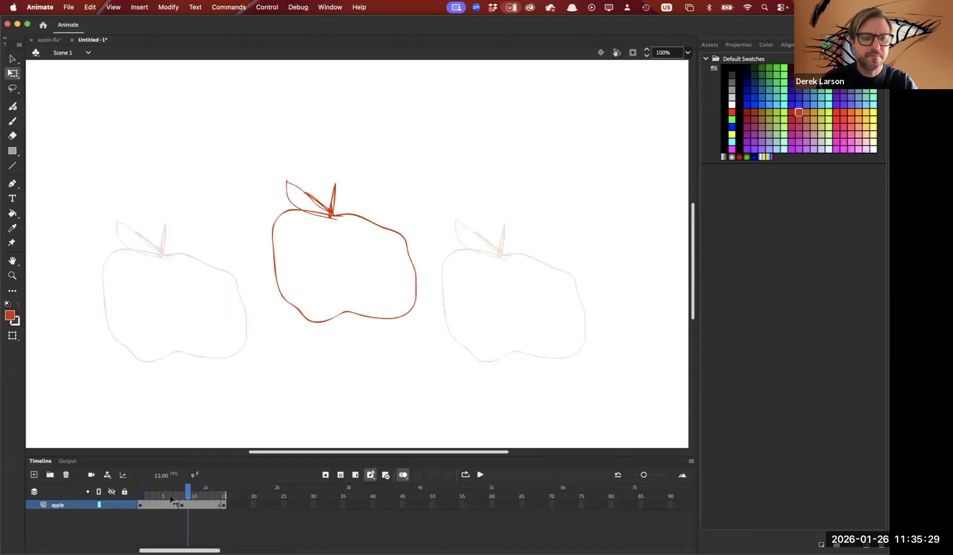
pyautogui.click(140, 506)
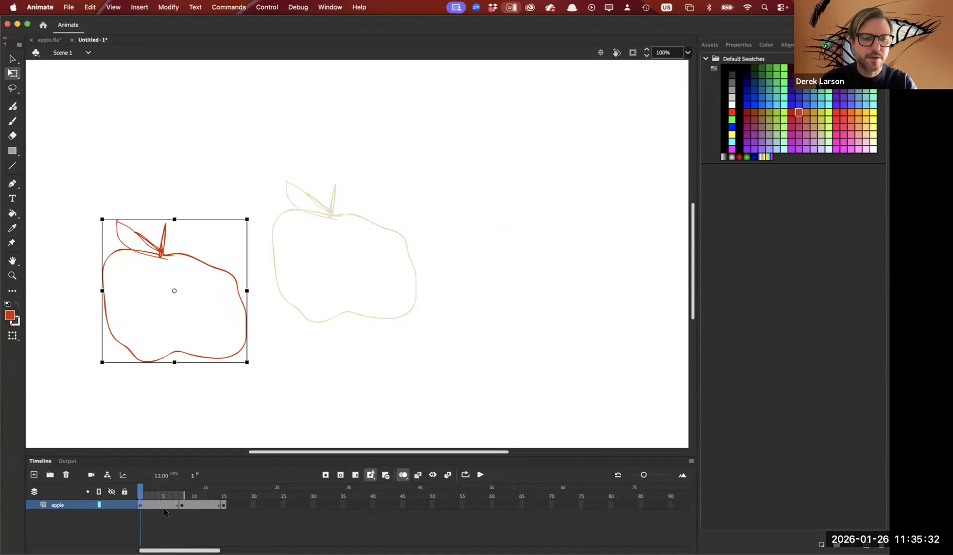
pyautogui.click(224, 506)
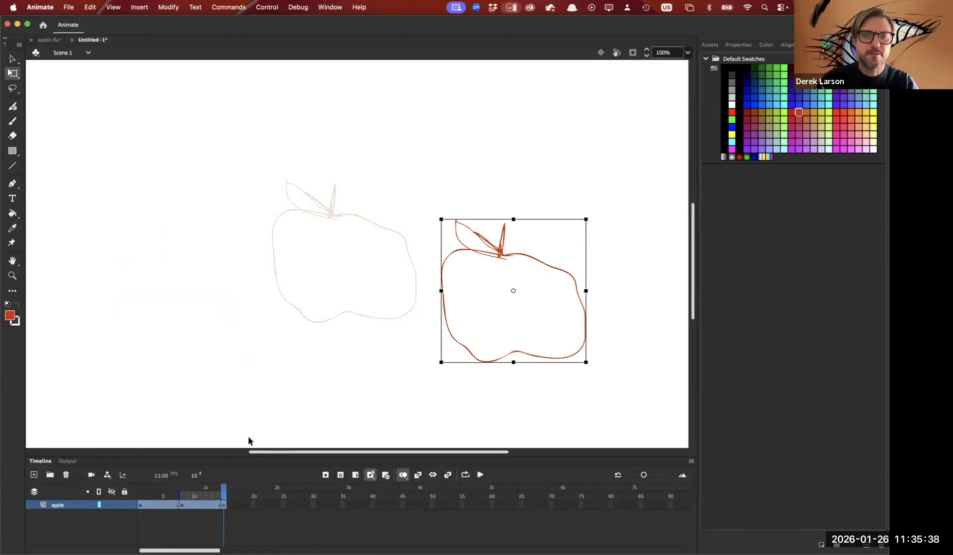
pyautogui.rightClick(206, 506)
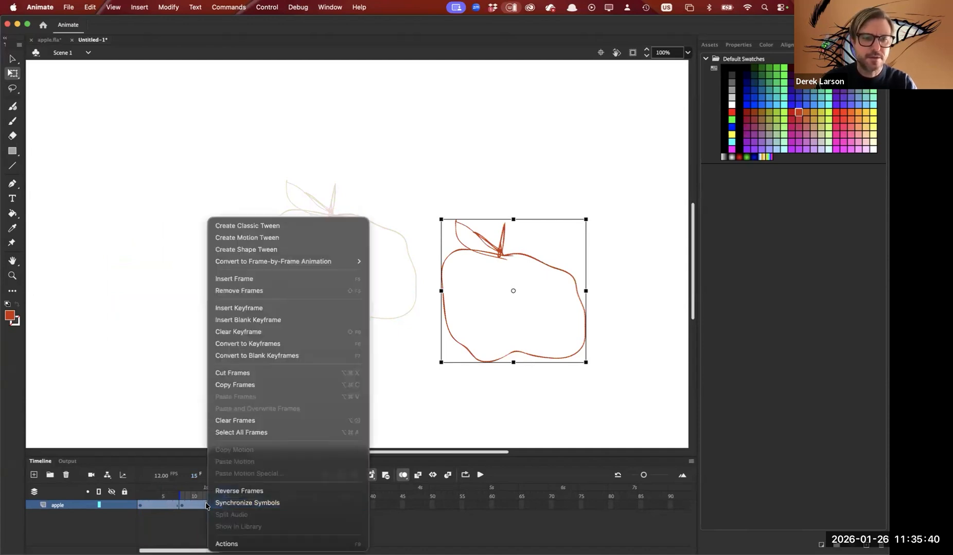
pyautogui.click(269, 227)
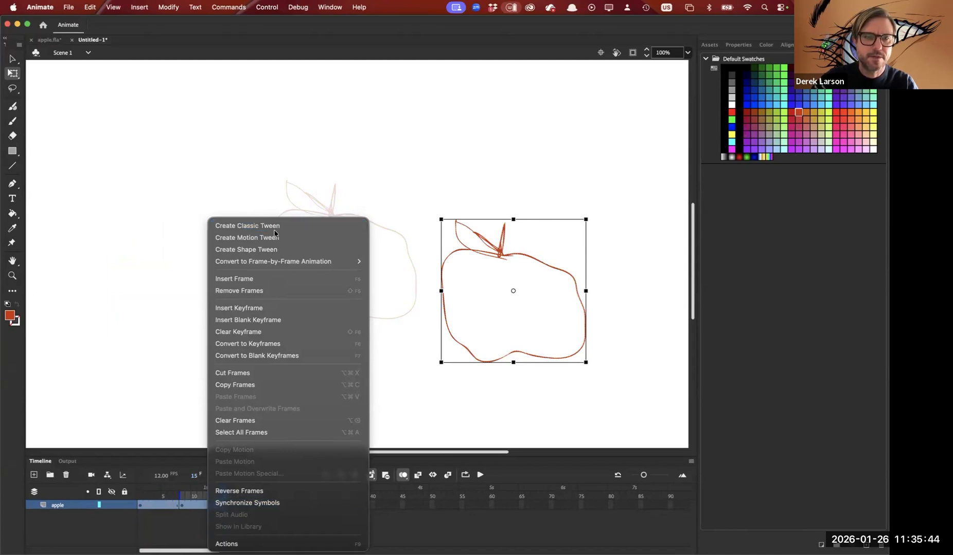
# Step: Play the tweened apple motion from frame 1 and turn off onion skinning
pyautogui.moveTo(181, 488); pyautogui.dragTo(140, 497)
pyautogui.press('Return')
pyautogui.click(402, 475)
pyautogui.moveTo(201, 493); pyautogui.dragTo(224, 502)
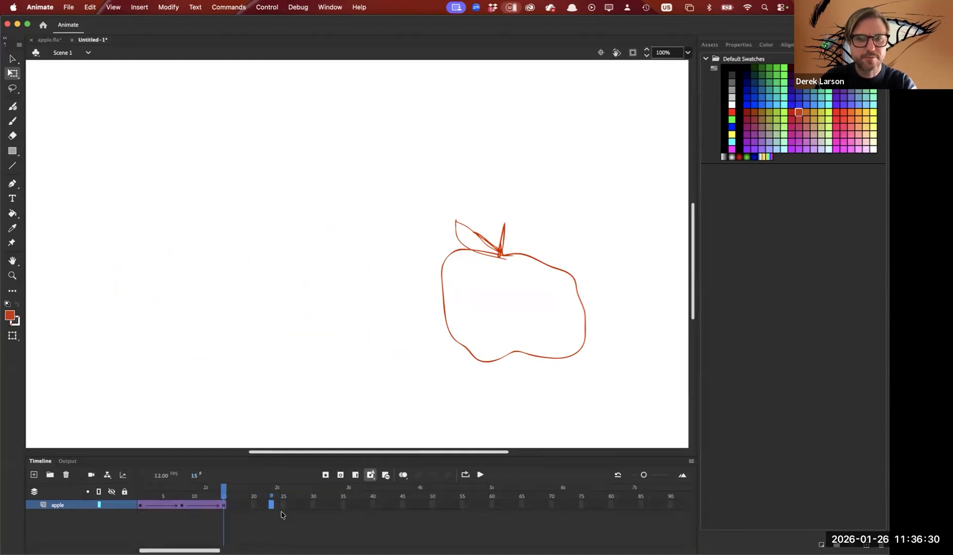
# Step: Insert a blank keyframe at frame 23 of the apple layer and step back and forth through the frames before it
pyautogui.click(340, 477)
pyautogui.press(',')
pyautogui.press(',')
pyautogui.press(',')
pyautogui.press(',')
pyautogui.press(',')
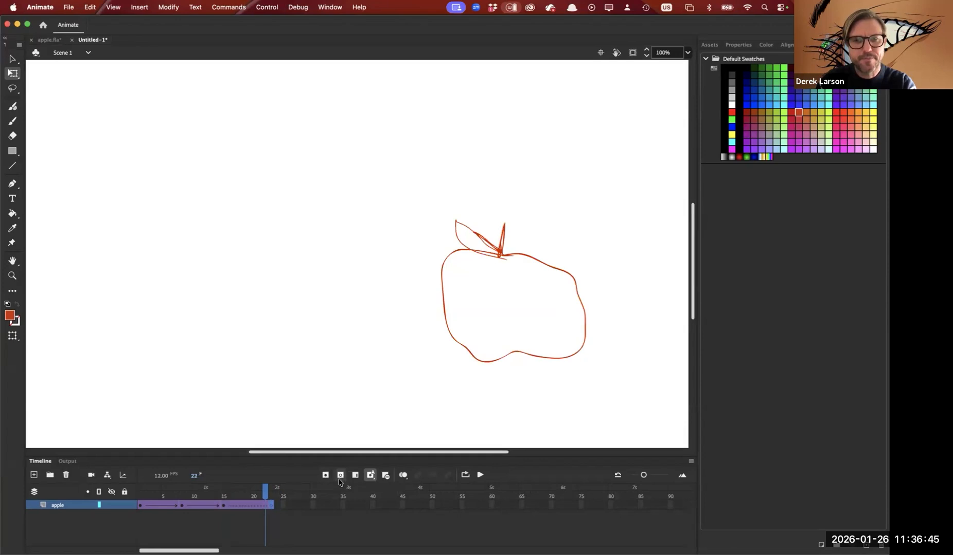
pyautogui.press('.')
pyautogui.press('.')
pyautogui.press('.')
pyautogui.press('.')
pyautogui.press('.')
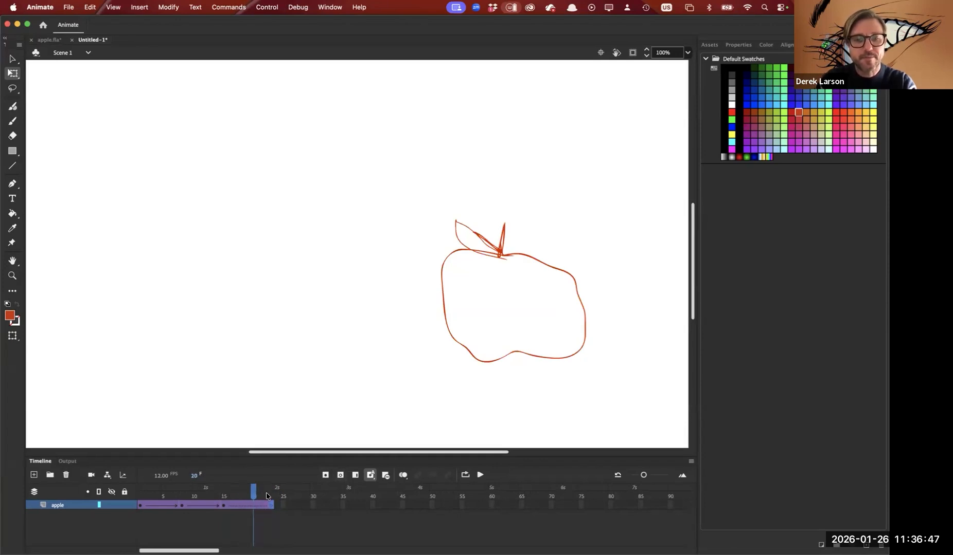
# Step: With onion skinning on, brush a sliced apple with stem, leaf, core and seeds over the ghosted apple on frame 23
pyautogui.click(404, 476)
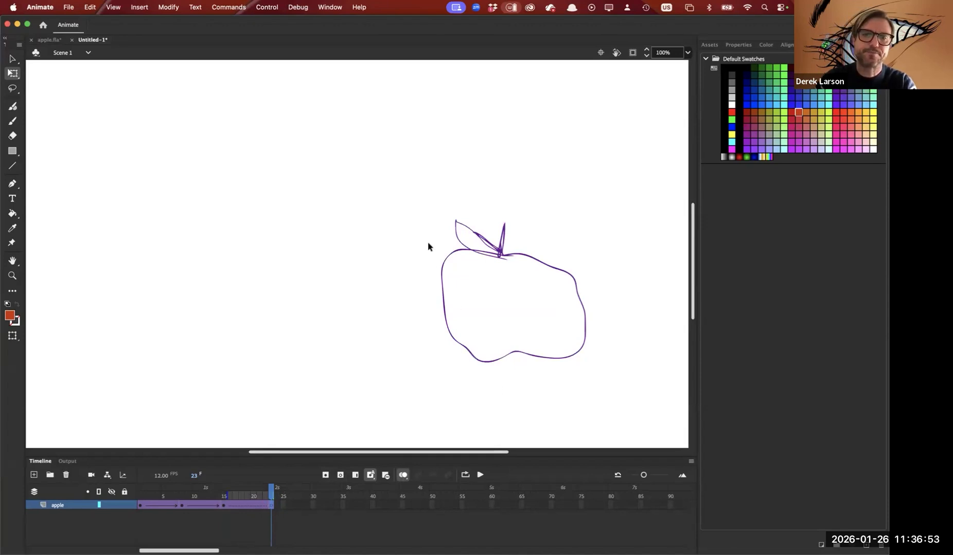
pyautogui.click(13, 121)
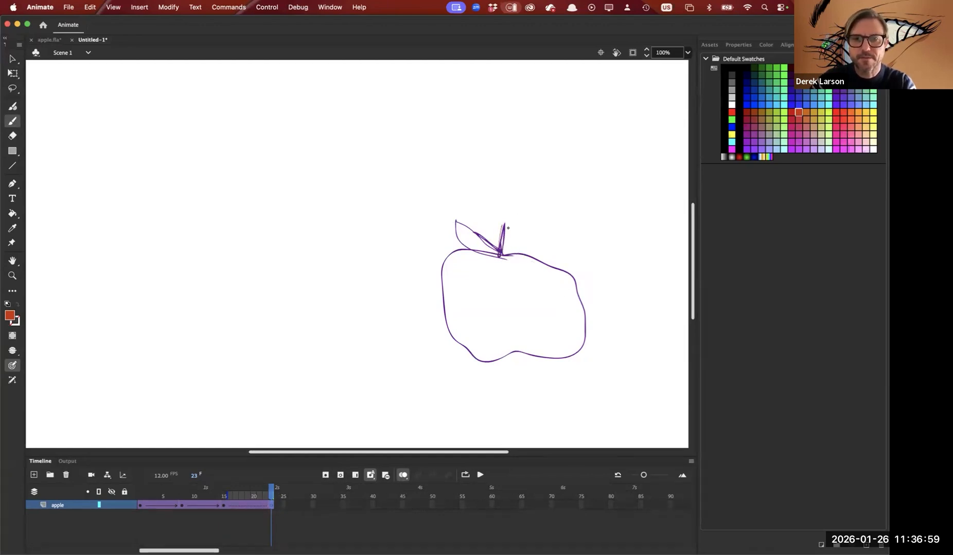
pyautogui.moveTo(556, 261)
pyautogui.mouseDown()
pyautogui.moveTo(578, 274)
pyautogui.moveTo(576, 324)
pyautogui.mouseUp()
pyautogui.moveTo(468, 354)
pyautogui.mouseDown()
pyautogui.moveTo(432, 302)
pyautogui.moveTo(432, 264)
pyautogui.moveTo(498, 253)
pyautogui.mouseUp()
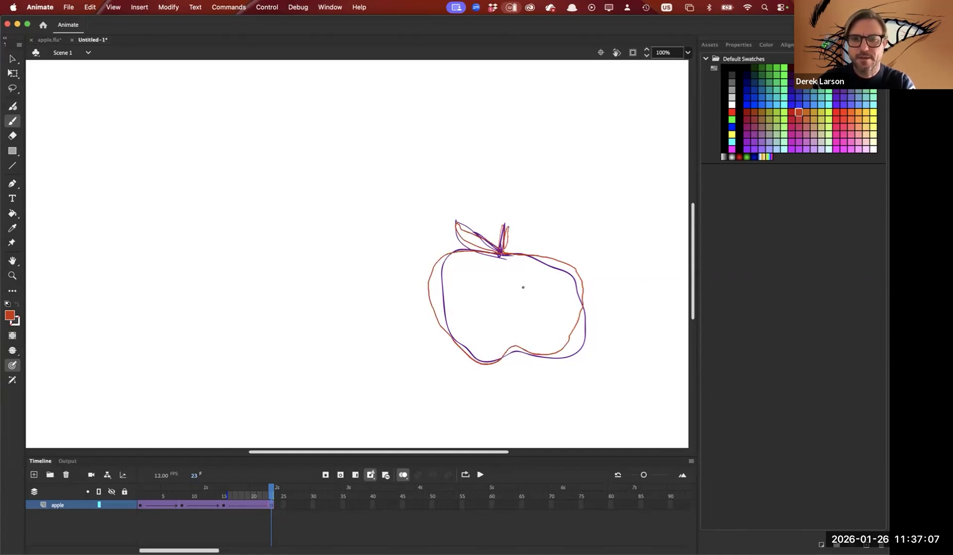
pyautogui.moveTo(500, 293)
pyautogui.mouseDown()
pyautogui.moveTo(486, 294)
pyautogui.moveTo(500, 293)
pyautogui.moveTo(496, 318)
pyautogui.moveTo(513, 310)
pyautogui.moveTo(505, 303)
pyautogui.mouseUp()
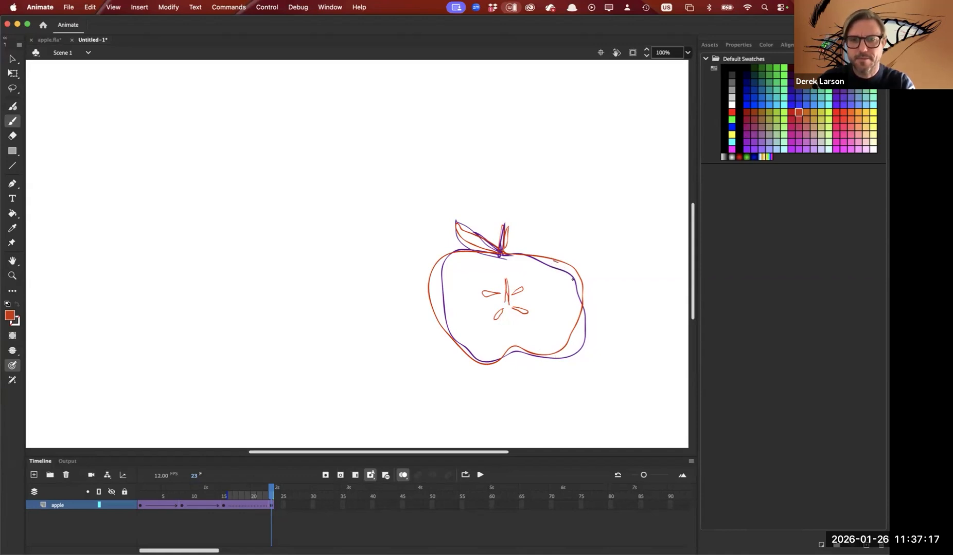
pyautogui.moveTo(575, 334); pyautogui.dragTo(569, 342)
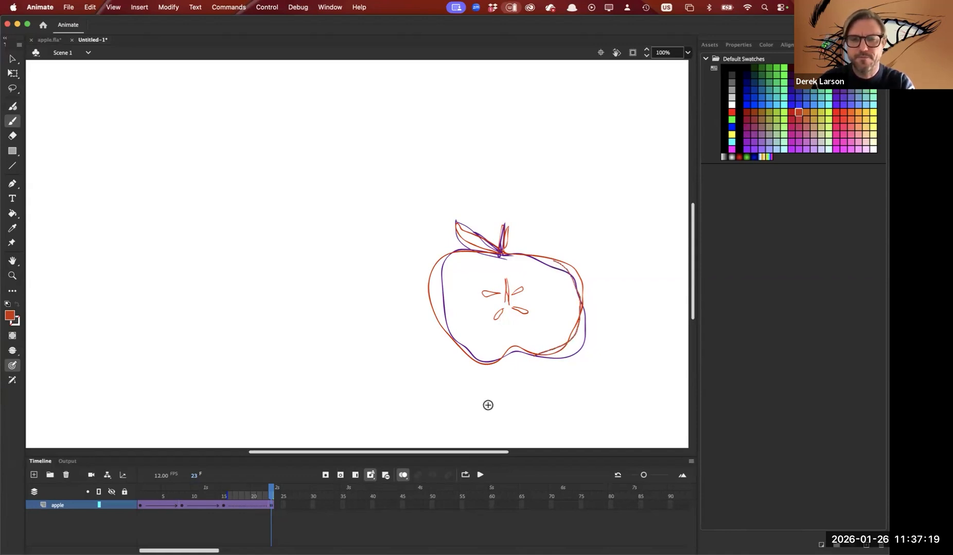
# Step: With onion skinning off, insert a blank keyframe at frame 35 of the apple layer and scrub back to frame 1
pyautogui.click(404, 475)
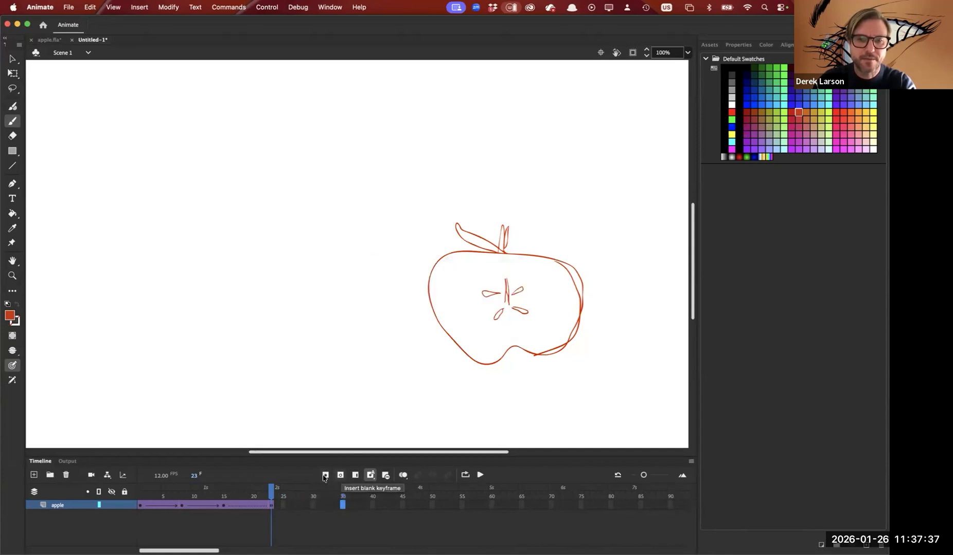
pyautogui.click(329, 479)
pyautogui.moveTo(343, 490)
pyautogui.mouseDown()
pyautogui.moveTo(278, 493)
pyautogui.moveTo(339, 495)
pyautogui.mouseUp()
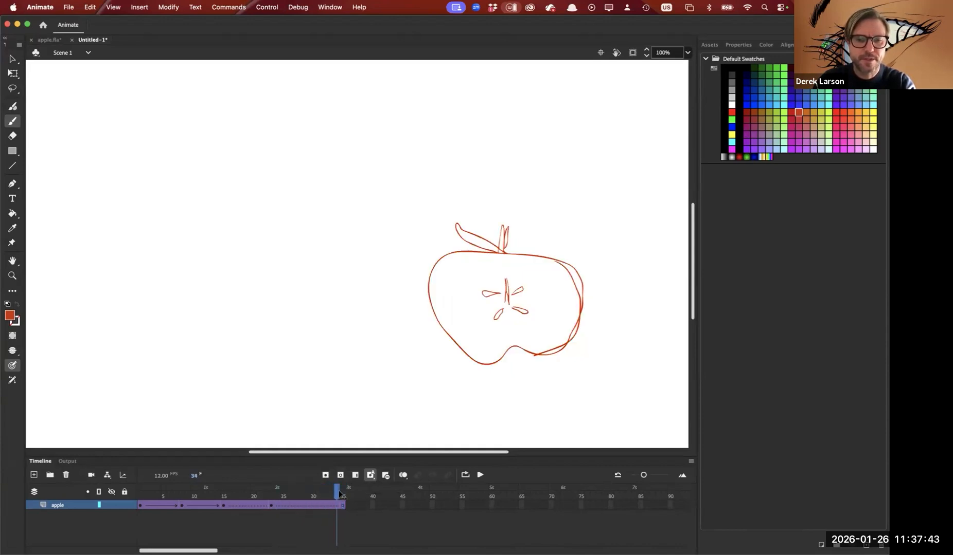
pyautogui.click(342, 507)
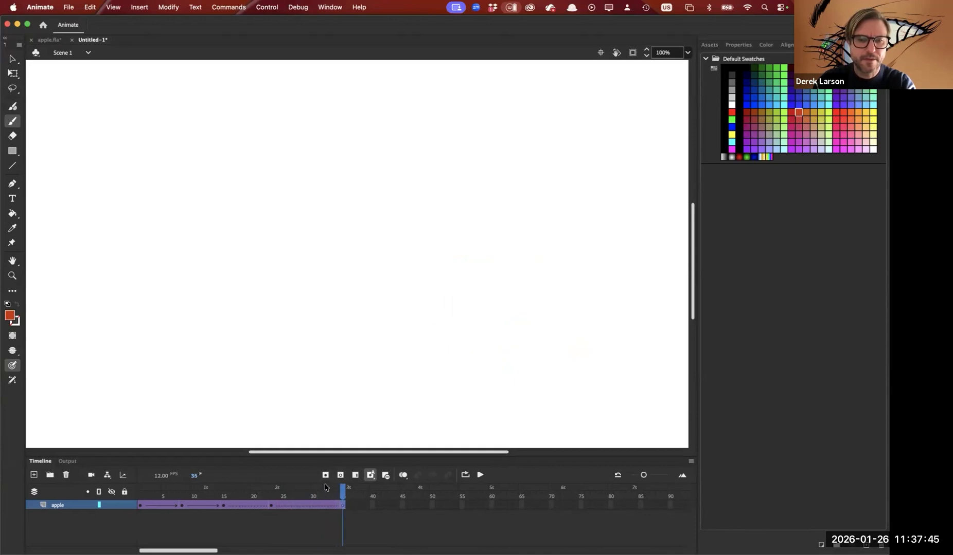
pyautogui.moveTo(334, 493)
pyautogui.mouseDown()
pyautogui.moveTo(217, 493)
pyautogui.moveTo(313, 491)
pyautogui.mouseUp()
pyautogui.moveTo(312, 491); pyautogui.dragTo(138, 499)
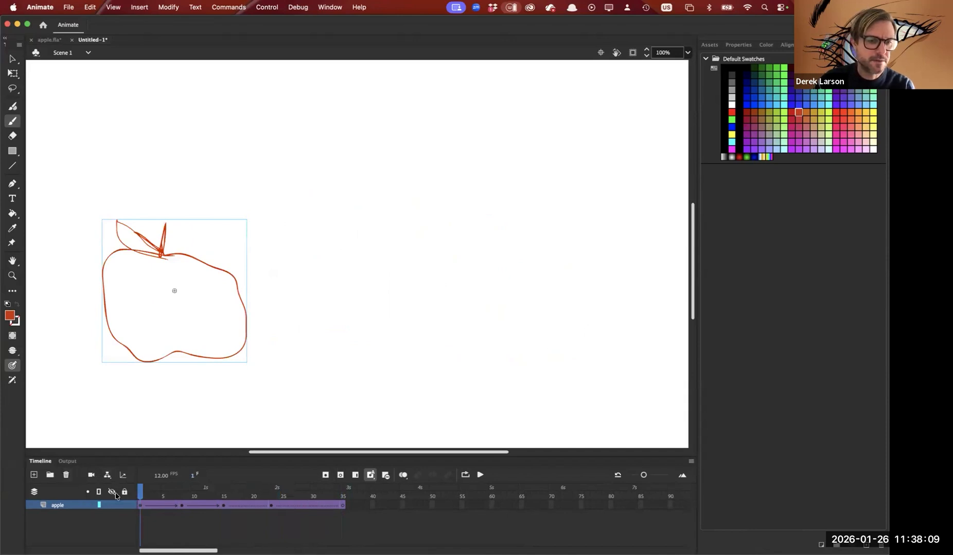
# Step: Add a new layer above the apple layer and name it knife
pyautogui.click(34, 474)
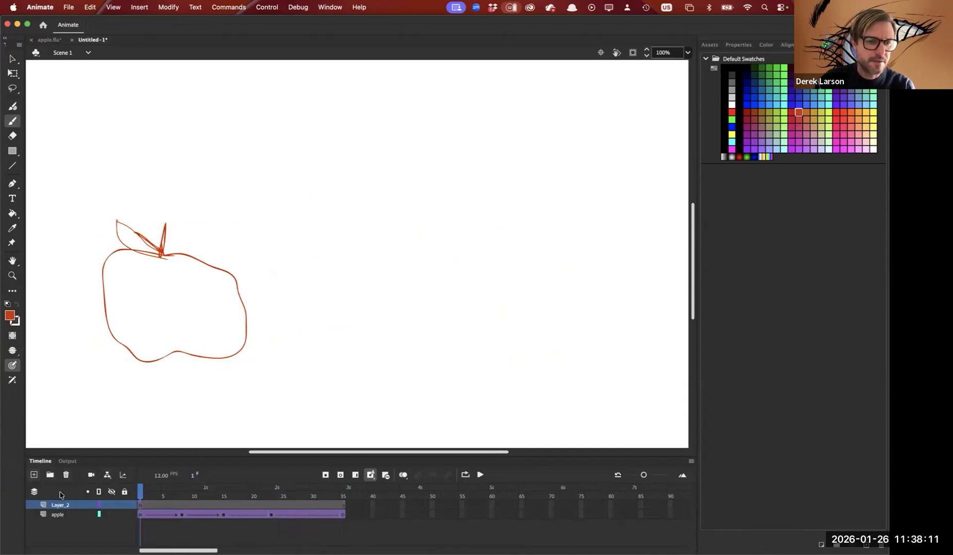
pyautogui.doubleClick(59, 505)
pyautogui.write('knife')
pyautogui.press('Return')
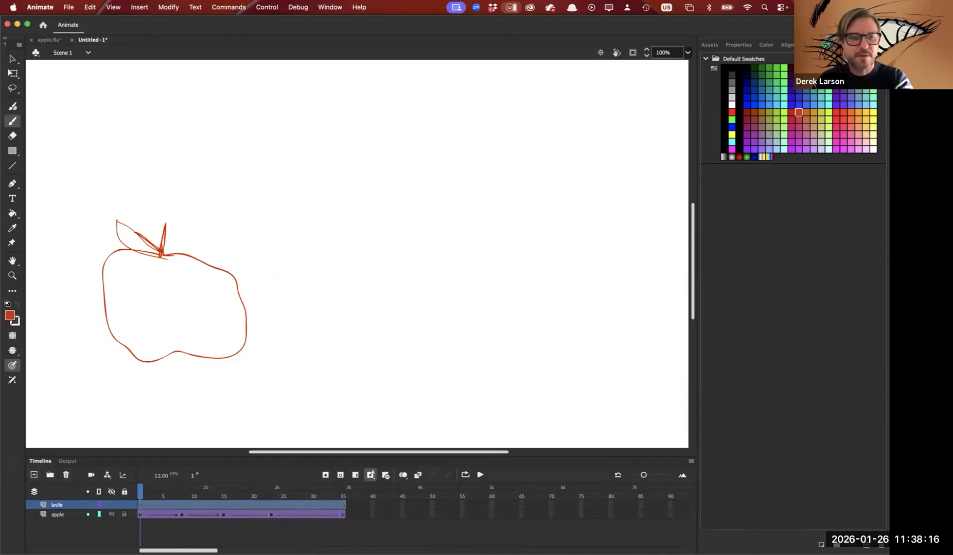
# Step: Draw a closed knife outline from straight black lines above the apple on frame 1 of the knife layer
pyautogui.click(140, 506)
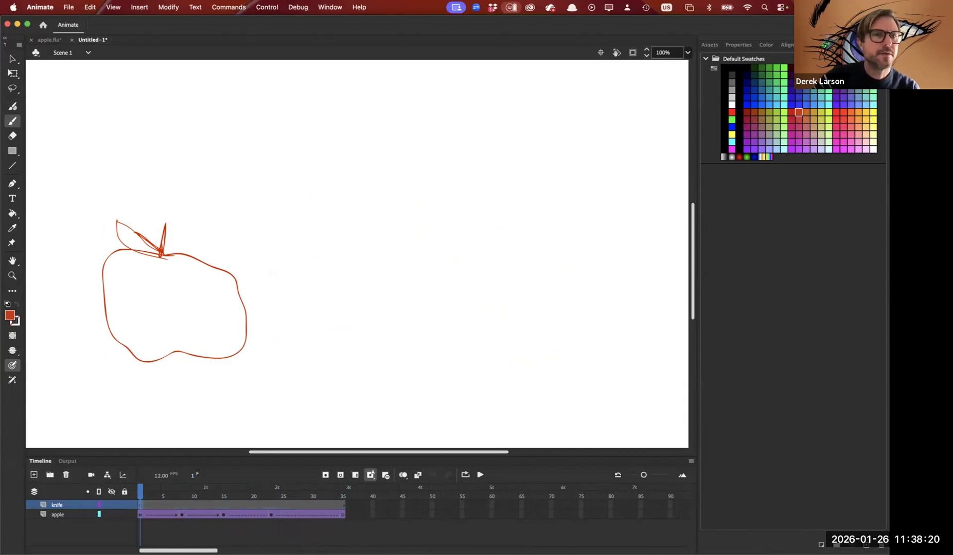
pyautogui.click(13, 166)
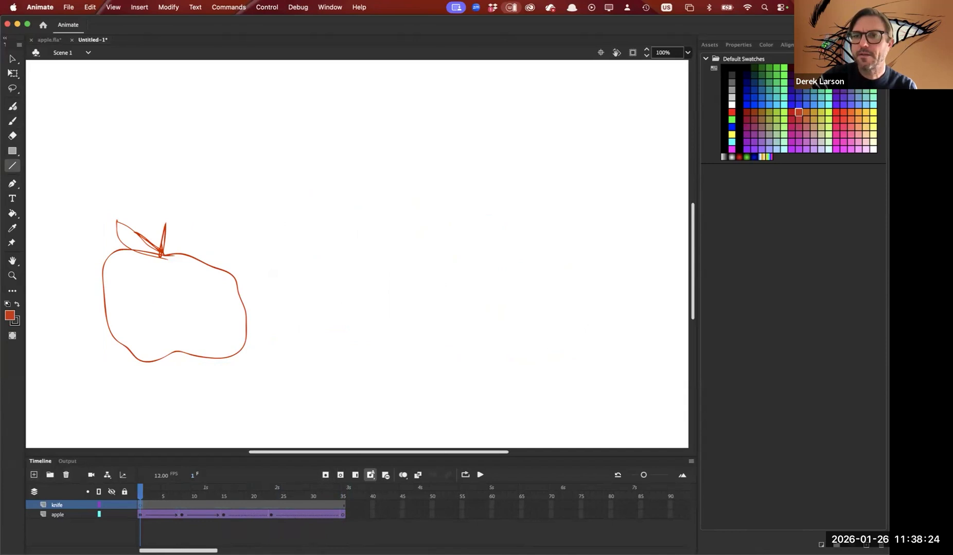
pyautogui.click(783, 126)
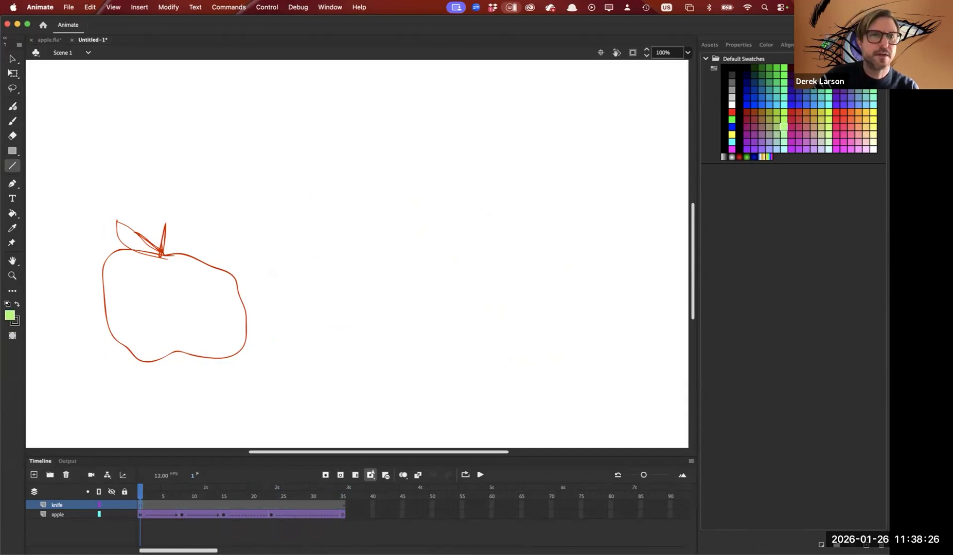
pyautogui.moveTo(121, 102)
pyautogui.mouseDown()
pyautogui.moveTo(561, 153)
pyautogui.moveTo(492, 154)
pyautogui.moveTo(473, 186)
pyautogui.moveTo(480, 181)
pyautogui.mouseUp()
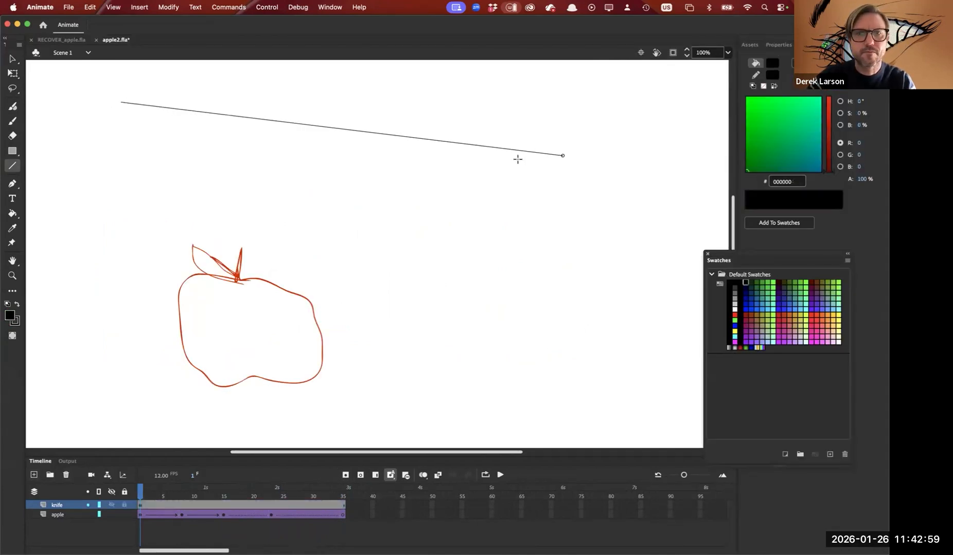
pyautogui.moveTo(480, 181)
pyautogui.mouseDown()
pyautogui.moveTo(457, 191)
pyautogui.moveTo(294, 191)
pyautogui.moveTo(187, 175)
pyautogui.moveTo(196, 146)
pyautogui.moveTo(98, 129)
pyautogui.moveTo(128, 135)
pyautogui.moveTo(111, 124)
pyautogui.mouseUp()
pyautogui.moveTo(111, 124); pyautogui.dragTo(122, 102)
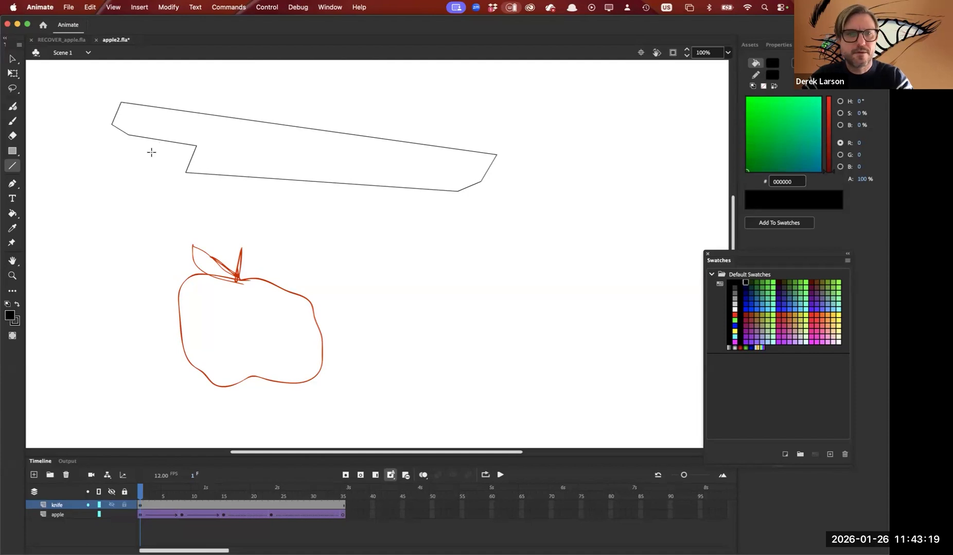
# Step: Bend the straight edges at the end and underside of the knife's handle into smooth rounded curves
pyautogui.press('super+equal')
pyautogui.press('super+equal')
pyautogui.press('space')
pyautogui.moveTo(146, 143); pyautogui.dragTo(720, 376)
pyautogui.moveTo(273, 146); pyautogui.dragTo(536, 366)
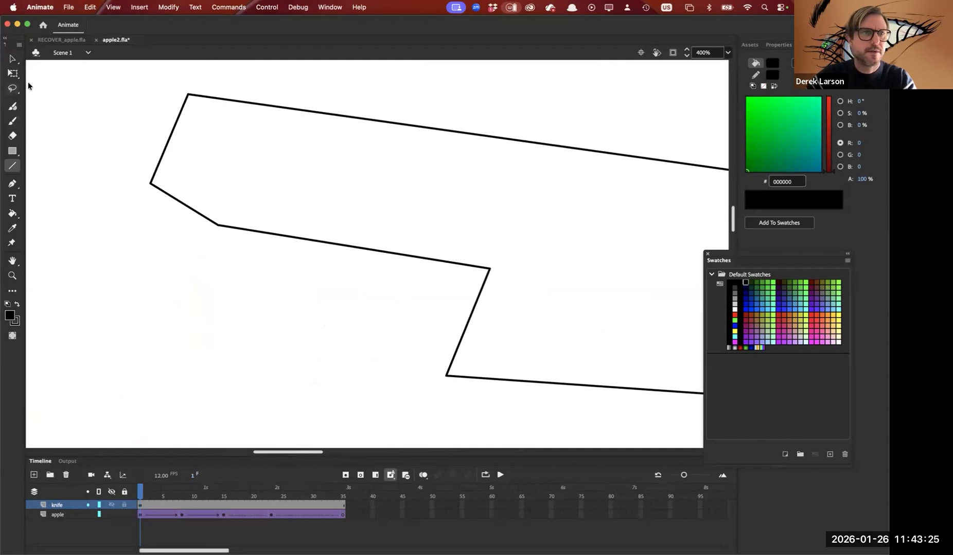
pyautogui.click(13, 58)
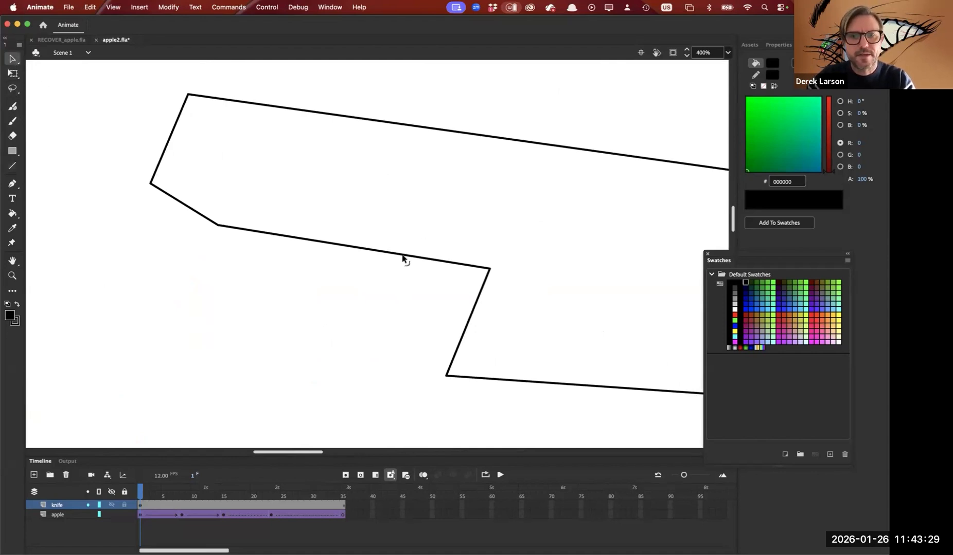
pyautogui.moveTo(397, 256); pyautogui.dragTo(385, 262)
pyautogui.moveTo(185, 209); pyautogui.dragTo(182, 215)
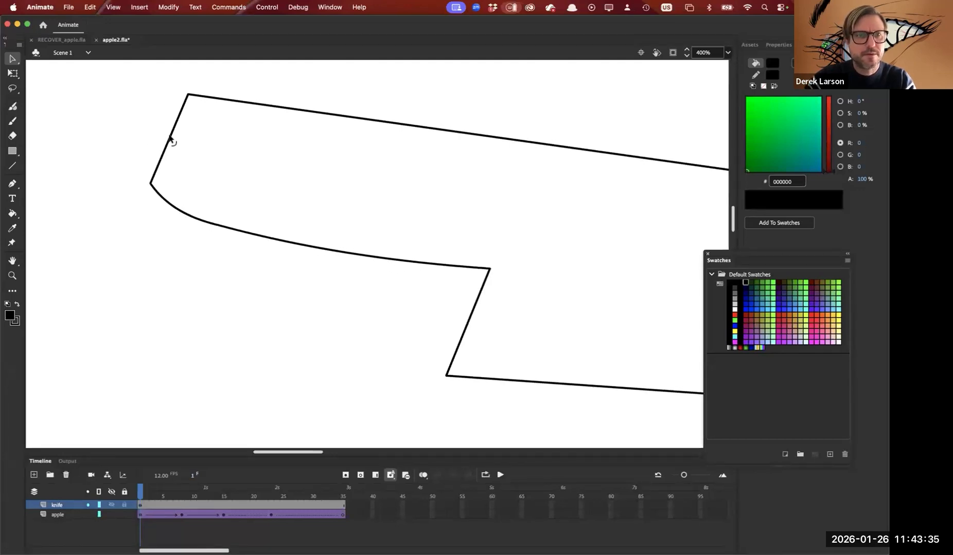
pyautogui.moveTo(168, 138); pyautogui.dragTo(148, 110)
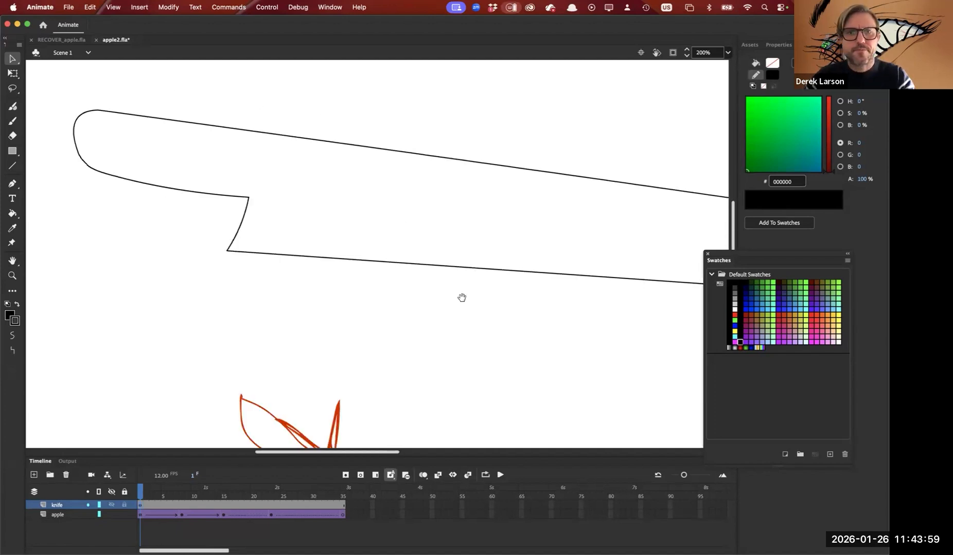
# Step: Bend the knife blade's lower cutting edge and its tip into smooth outward curves
pyautogui.moveTo(461, 298); pyautogui.dragTo(392, 290)
pyautogui.moveTo(508, 293); pyautogui.dragTo(52, 282)
pyautogui.moveTo(407, 273); pyautogui.dragTo(423, 260)
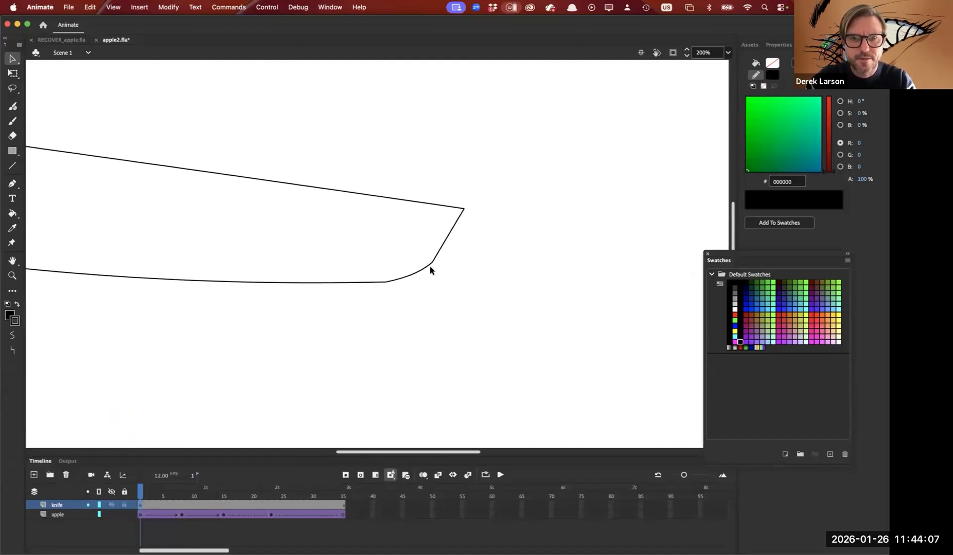
pyautogui.moveTo(454, 247); pyautogui.dragTo(442, 256)
pyautogui.press('super+minus')
pyautogui.moveTo(407, 291); pyautogui.dragTo(508, 276)
pyautogui.moveTo(452, 288); pyautogui.dragTo(445, 286)
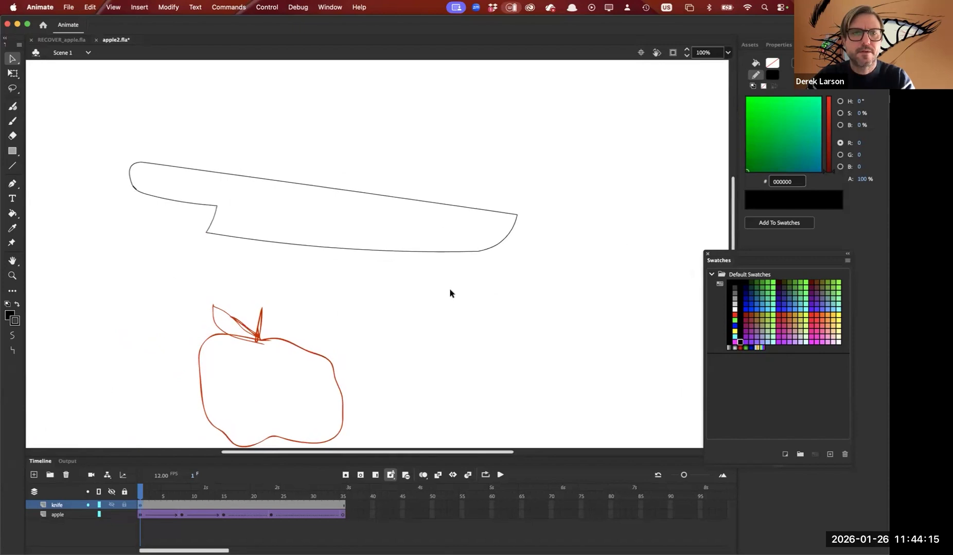
pyautogui.press('super+minus')
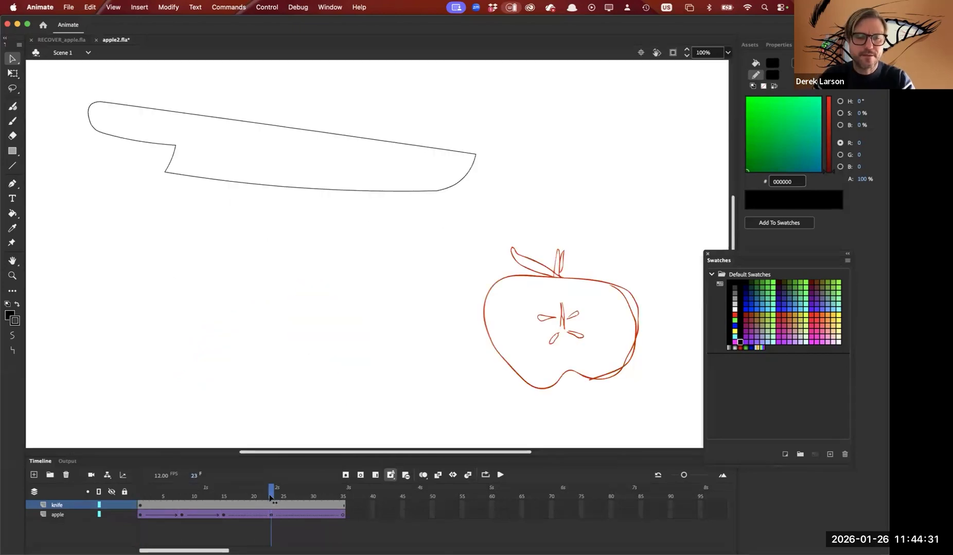
# Step: Insert a keyframe at frame 23 of the knife layer, move the knife down across the sliced apple, and turn on onion skinning
pyautogui.click(271, 505)
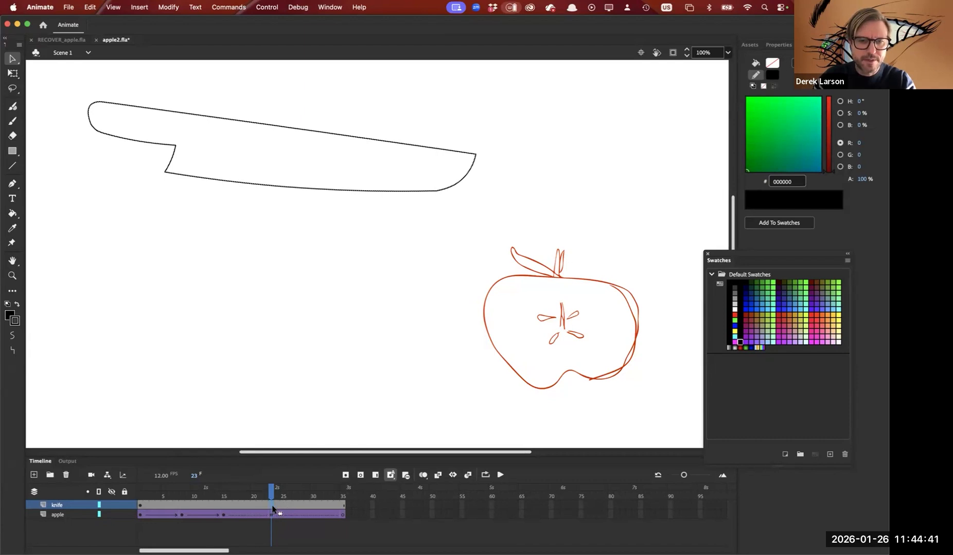
pyautogui.click(345, 475)
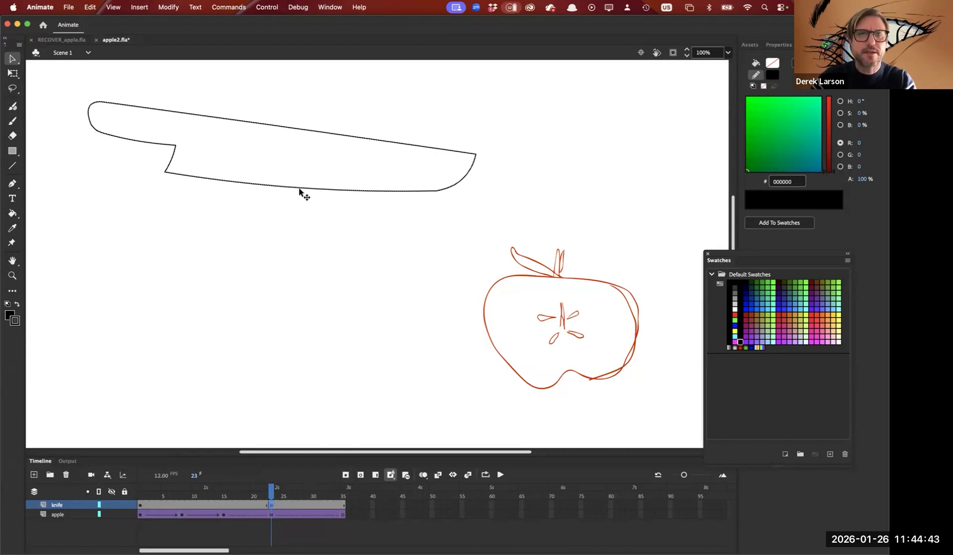
pyautogui.moveTo(321, 196); pyautogui.dragTo(483, 406)
pyautogui.moveTo(269, 491)
pyautogui.mouseDown()
pyautogui.moveTo(257, 493)
pyautogui.moveTo(271, 493)
pyautogui.mouseUp()
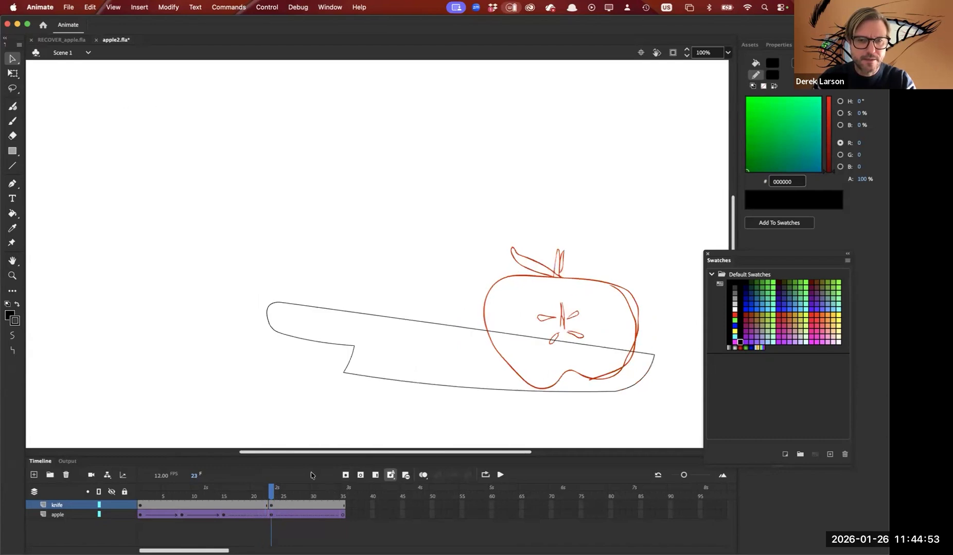
pyautogui.click(422, 475)
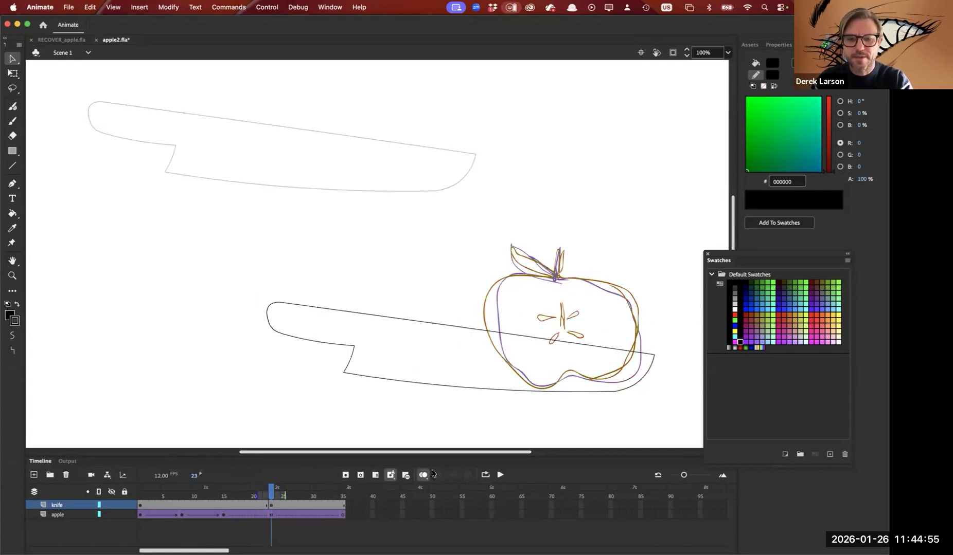
# Step: On frame 21 of the knife layer, move the knife down over the apple's top and rotate it so the tip tilts upward
pyautogui.press(',')
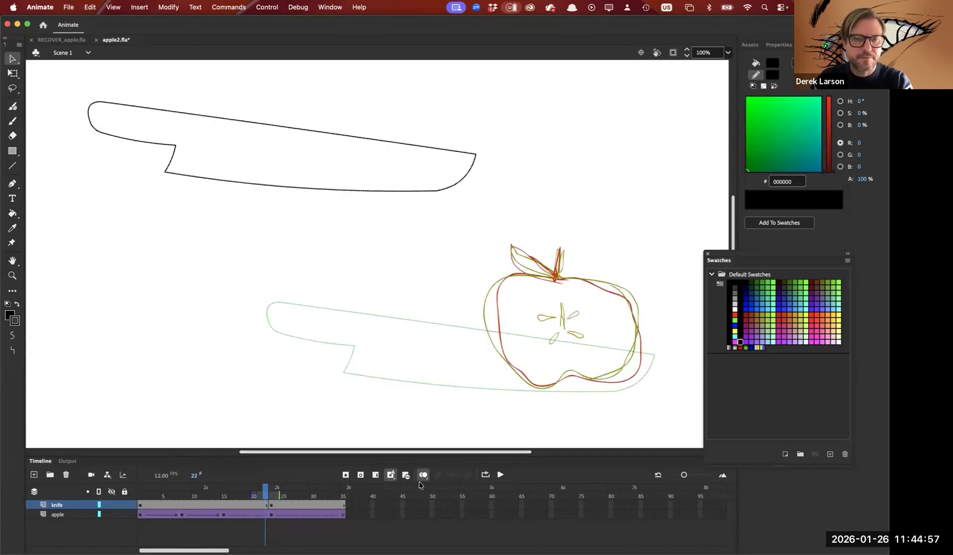
pyautogui.press(',')
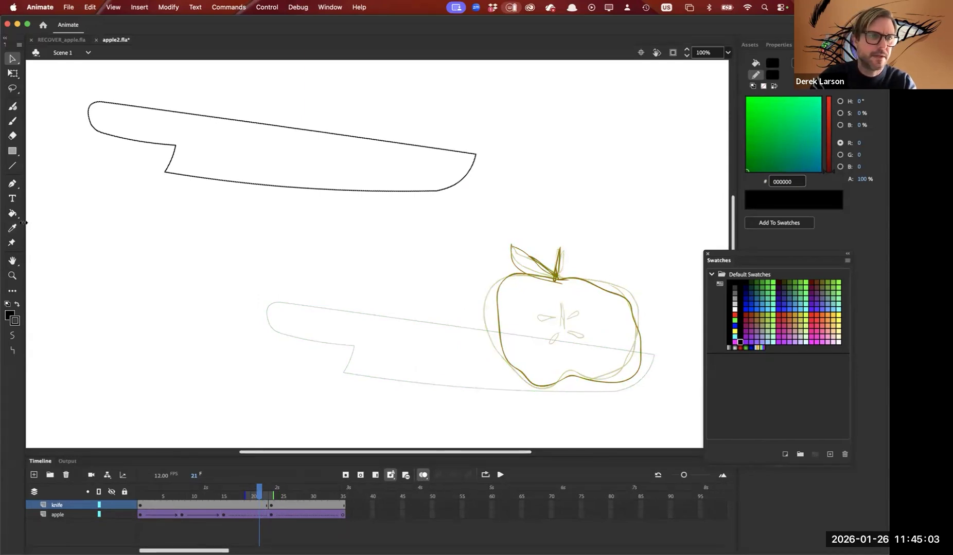
pyautogui.click(14, 74)
pyautogui.click(87, 103)
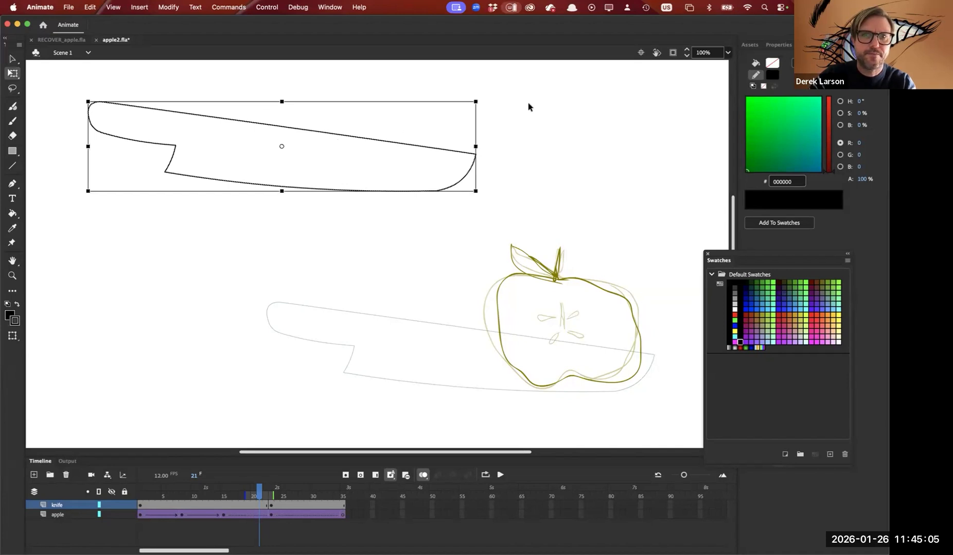
pyautogui.moveTo(325, 136); pyautogui.dragTo(525, 237)
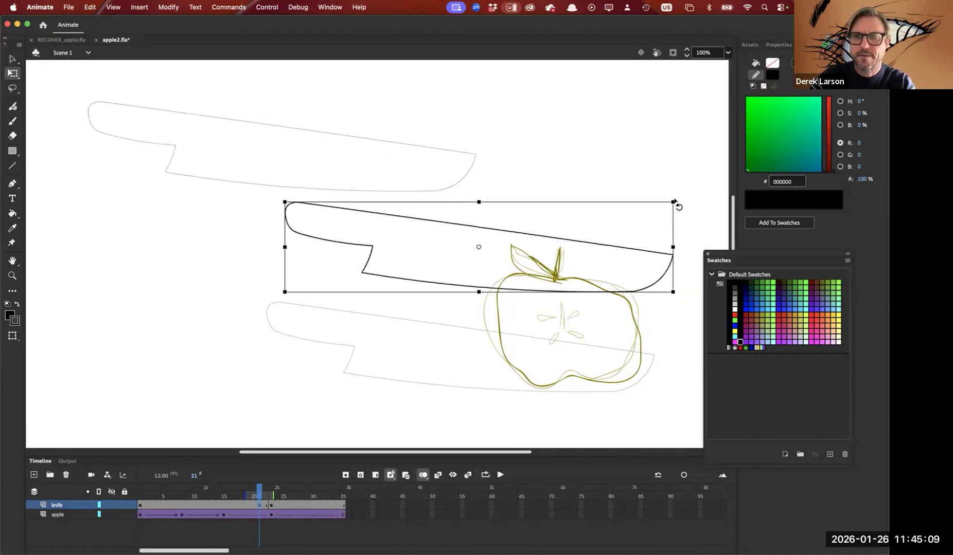
pyautogui.moveTo(678, 200); pyautogui.dragTo(635, 171)
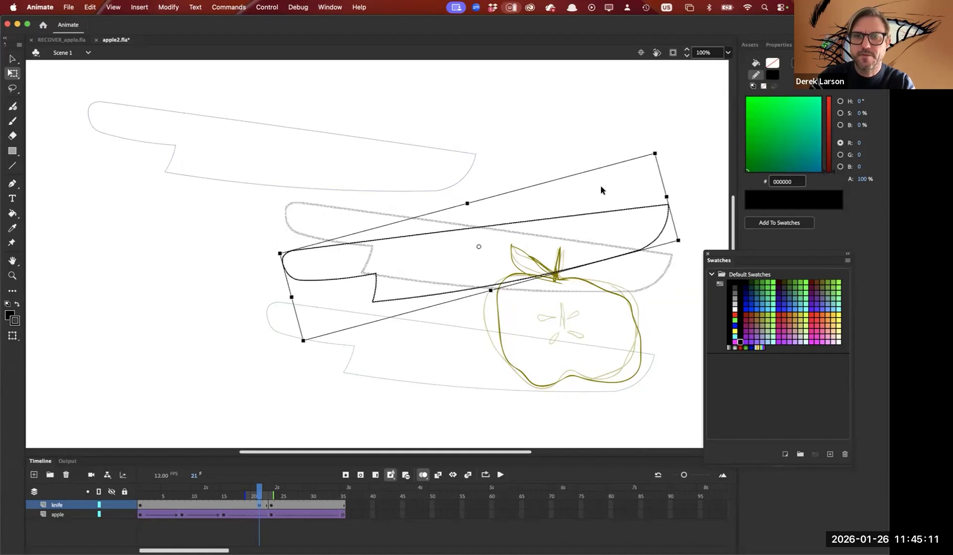
pyautogui.moveTo(496, 237); pyautogui.dragTo(494, 246)
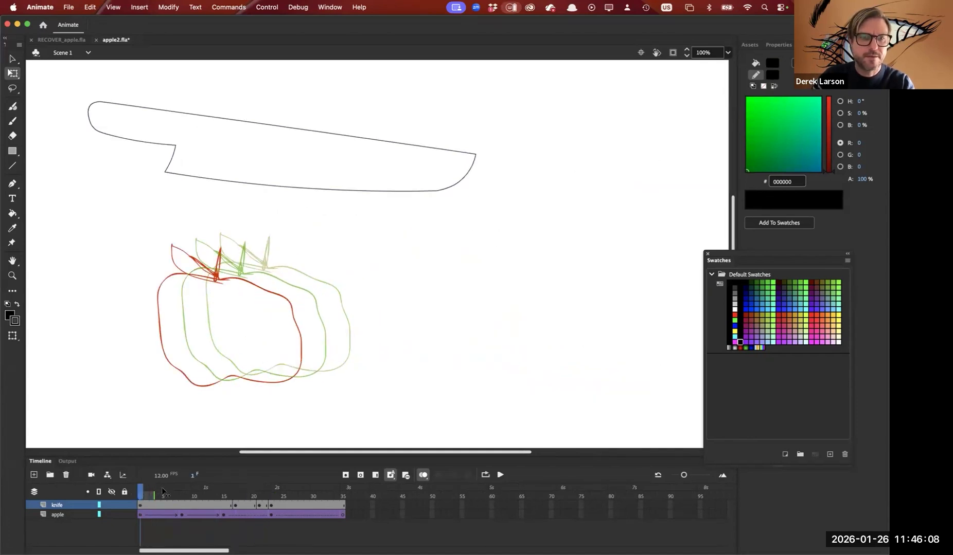
# Step: Create classic tweens across all knife layer frames from 1 to 35 and play back the animation
pyautogui.moveTo(162, 492)
pyautogui.mouseDown()
pyautogui.moveTo(301, 493)
pyautogui.moveTo(337, 482)
pyautogui.moveTo(159, 489)
pyautogui.moveTo(223, 491)
pyautogui.mouseUp()
pyautogui.moveTo(289, 489); pyautogui.dragTo(184, 492)
pyautogui.press('.')
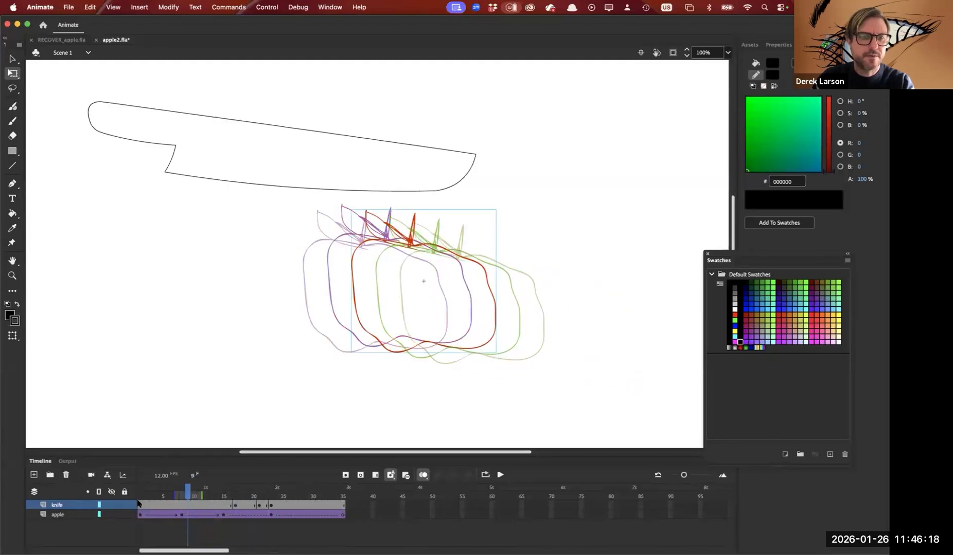
pyautogui.click(140, 507)
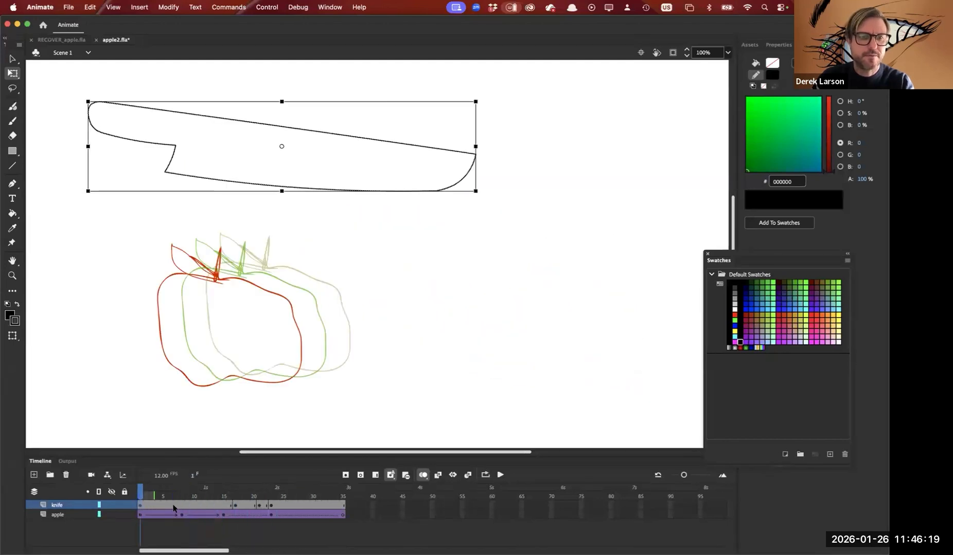
pyautogui.click(332, 506)
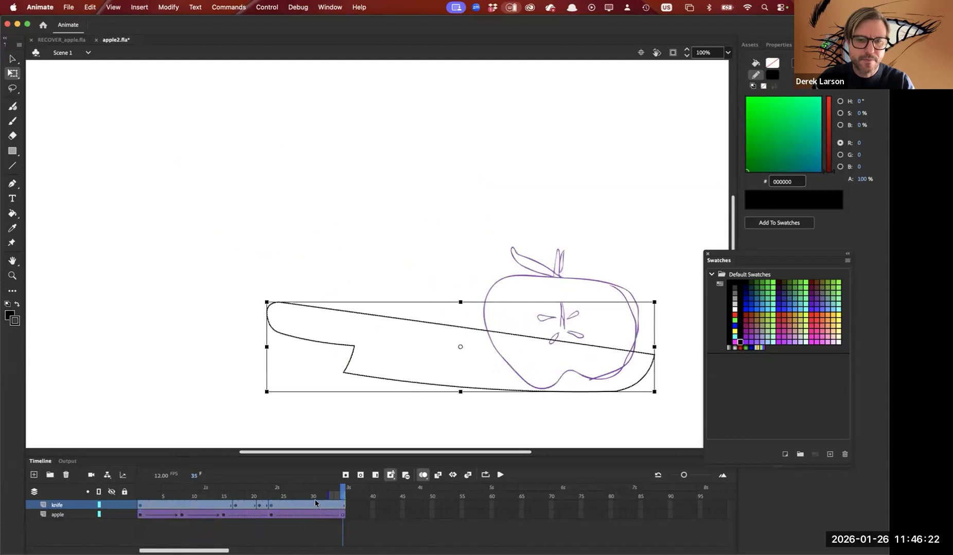
pyautogui.rightClick(317, 507)
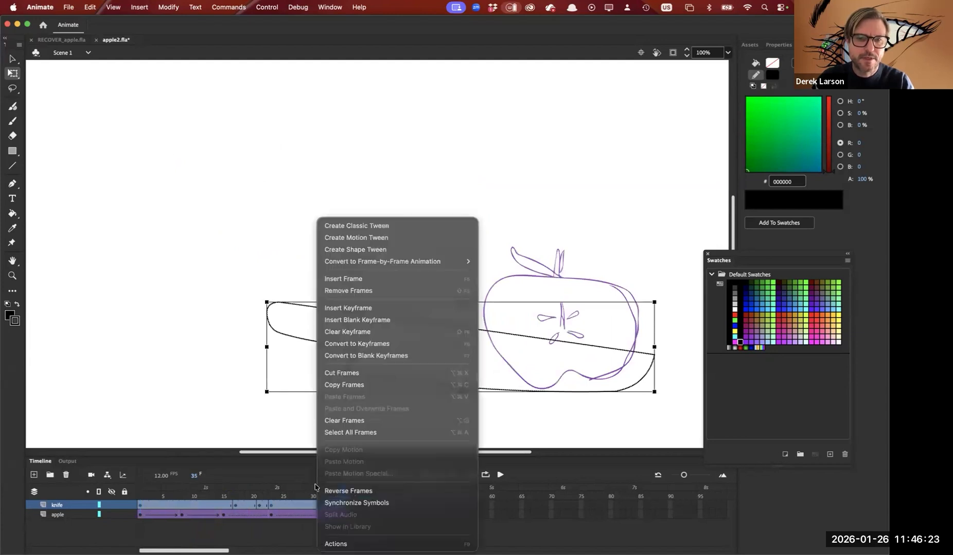
pyautogui.click(374, 226)
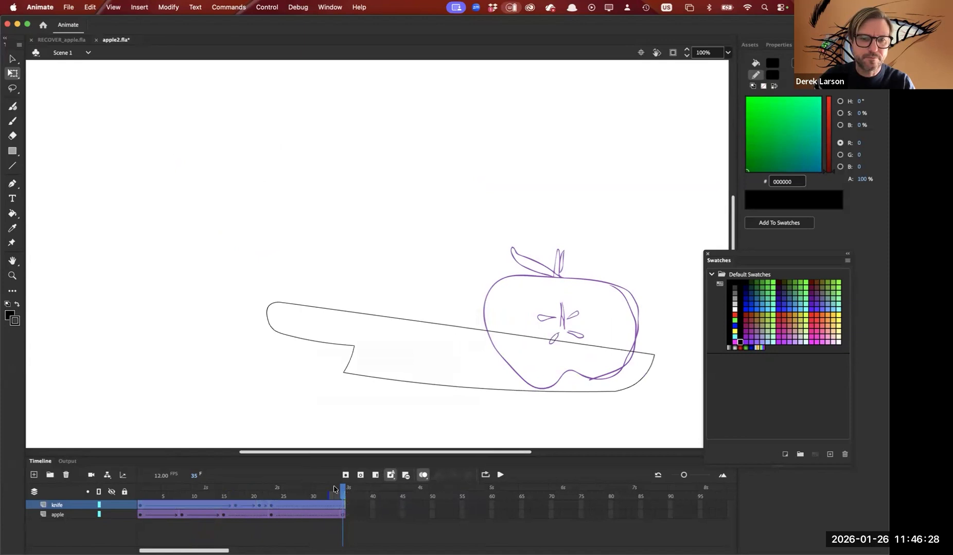
pyautogui.press('Return')
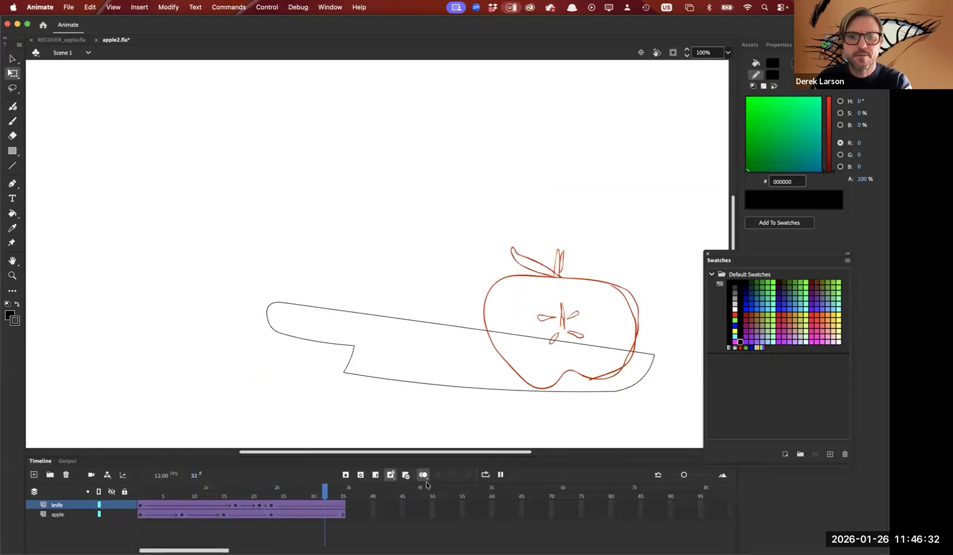
pyautogui.press('Return')
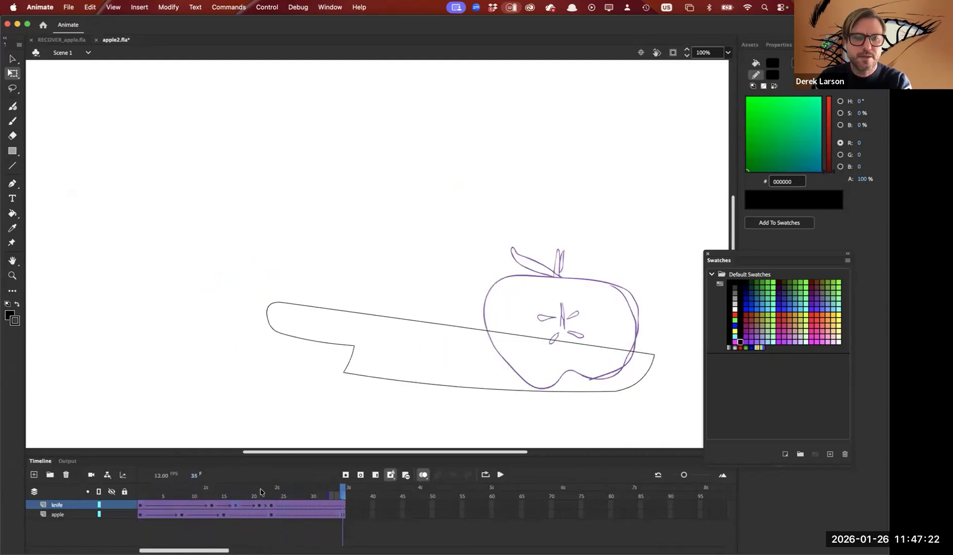
# Step: Retime the knife layer by moving its frame 23 keyframe to frame 22 and its frame 17 keyframe to frame 19, then preview the motion
pyautogui.click(250, 491)
pyautogui.moveTo(248, 490); pyautogui.dragTo(277, 491)
pyautogui.click(271, 506)
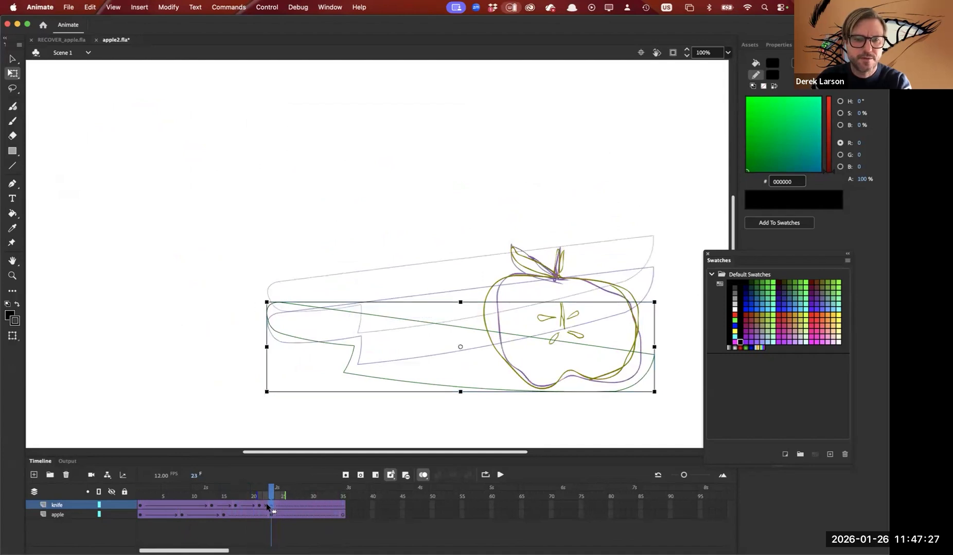
pyautogui.click(269, 502)
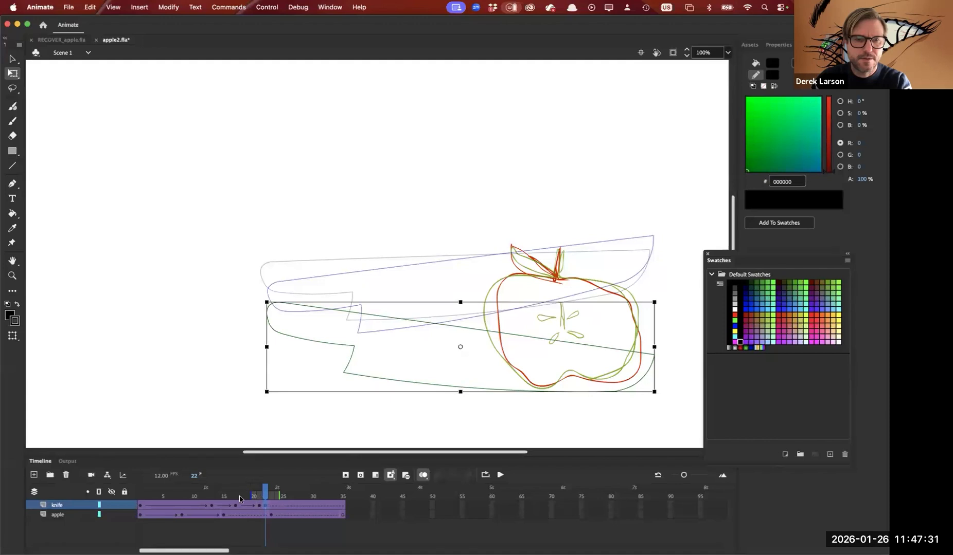
pyautogui.click(236, 506)
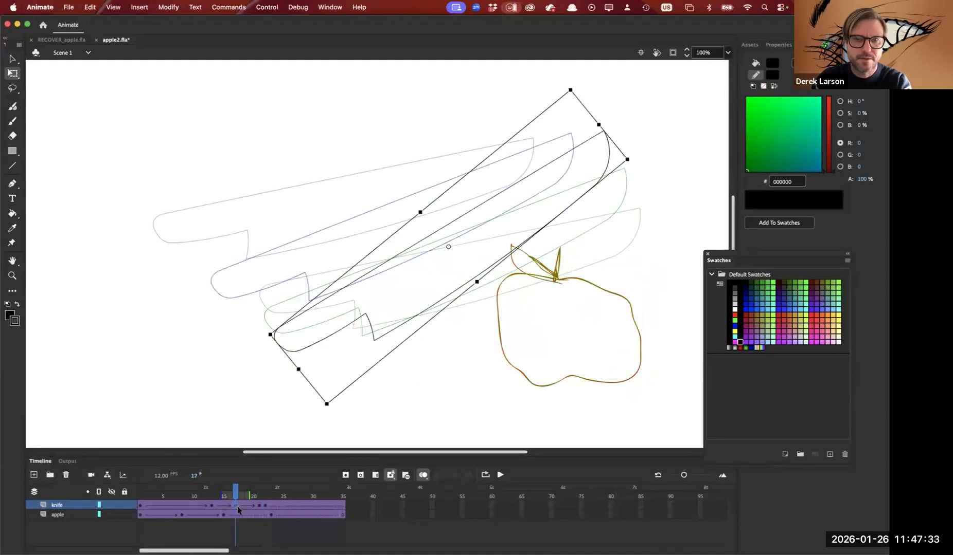
pyautogui.click(250, 509)
pyautogui.press('Return')
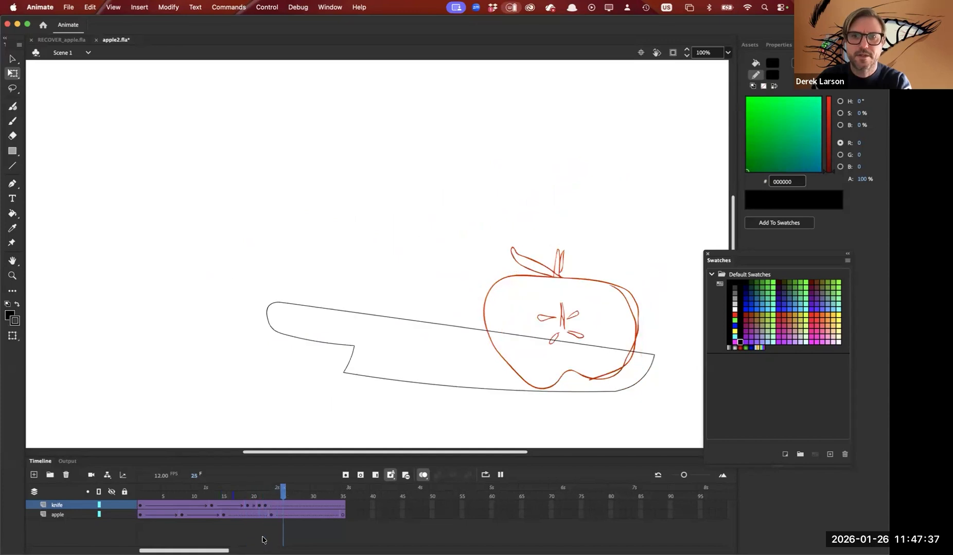
pyautogui.press('Return')
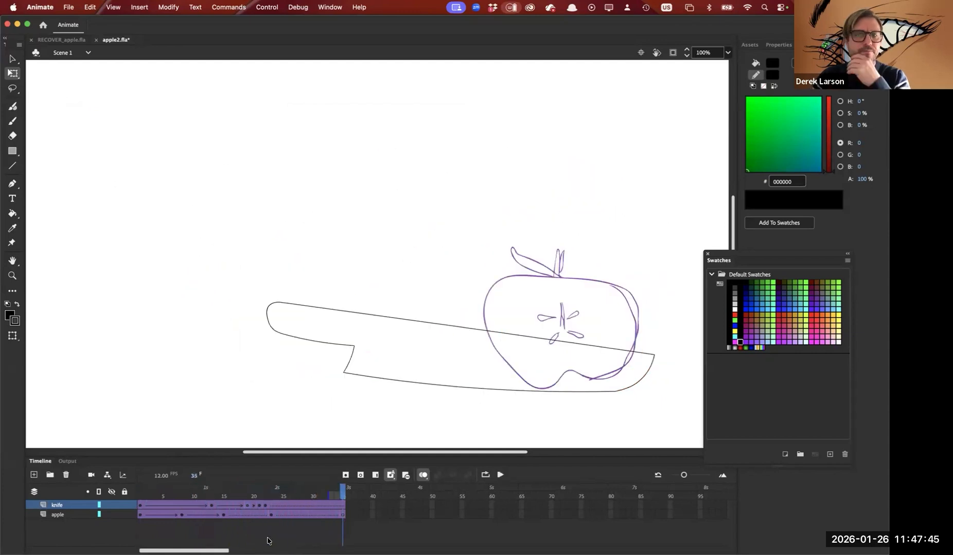
pyautogui.moveTo(325, 489); pyautogui.dragTo(301, 491)
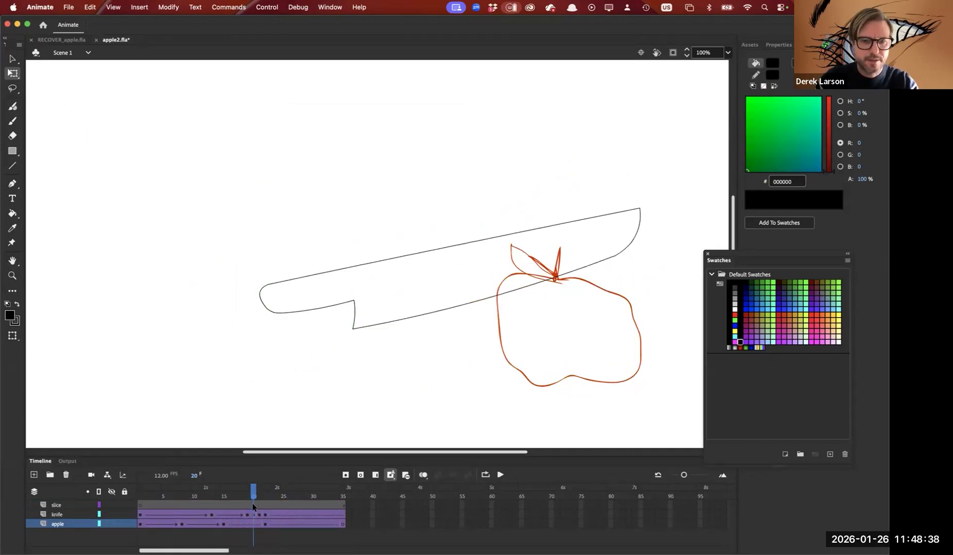
# Step: Trace the apple's body with the brush in red CC3300 on frame 21 of the slice layer
pyautogui.click(253, 506)
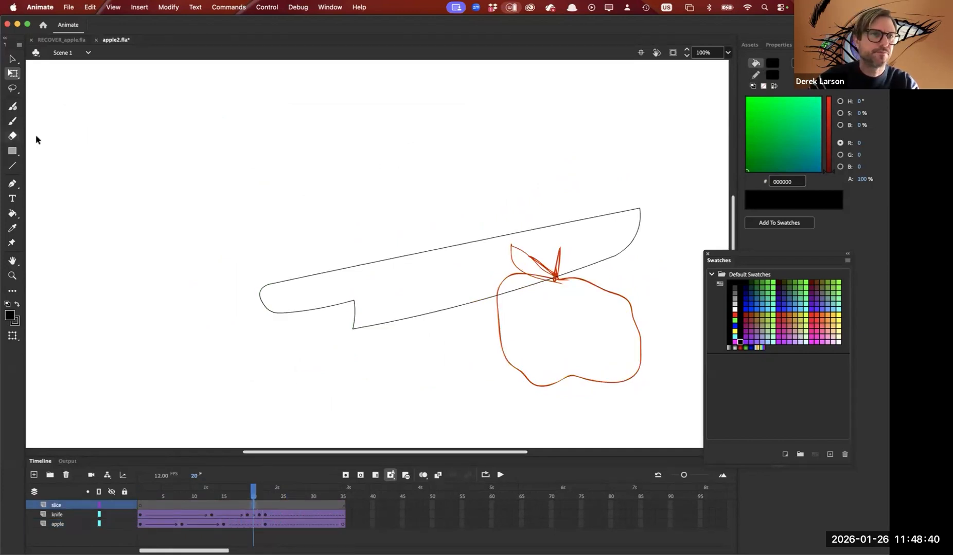
pyautogui.press('b')
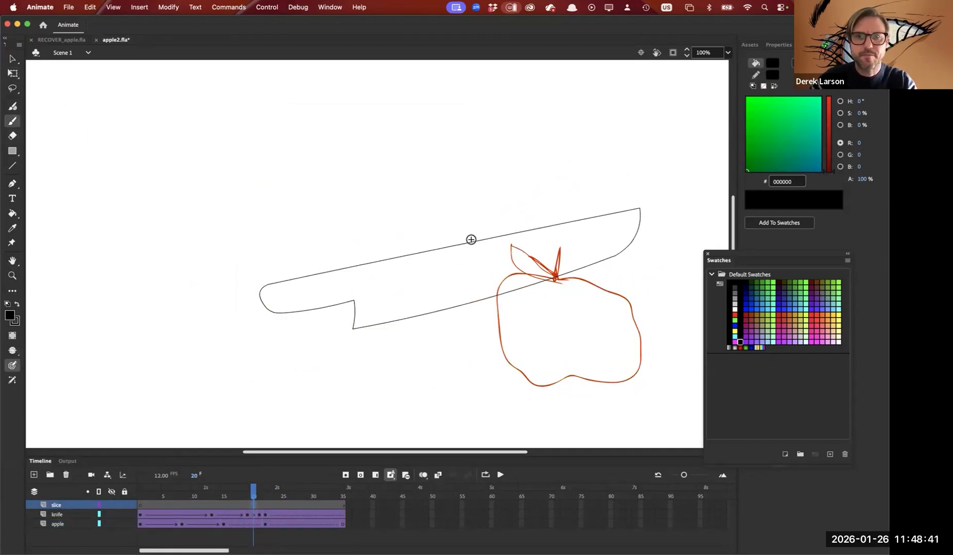
pyautogui.click(783, 315)
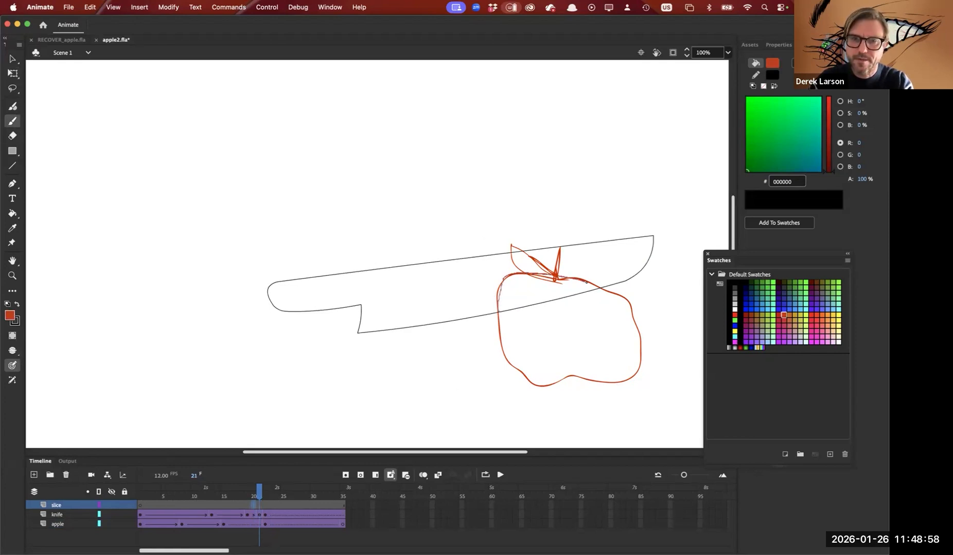
pyautogui.moveTo(620, 298)
pyautogui.mouseDown()
pyautogui.moveTo(637, 361)
pyautogui.moveTo(618, 380)
pyautogui.moveTo(519, 379)
pyautogui.moveTo(496, 334)
pyautogui.moveTo(500, 304)
pyautogui.moveTo(484, 334)
pyautogui.mouseUp()
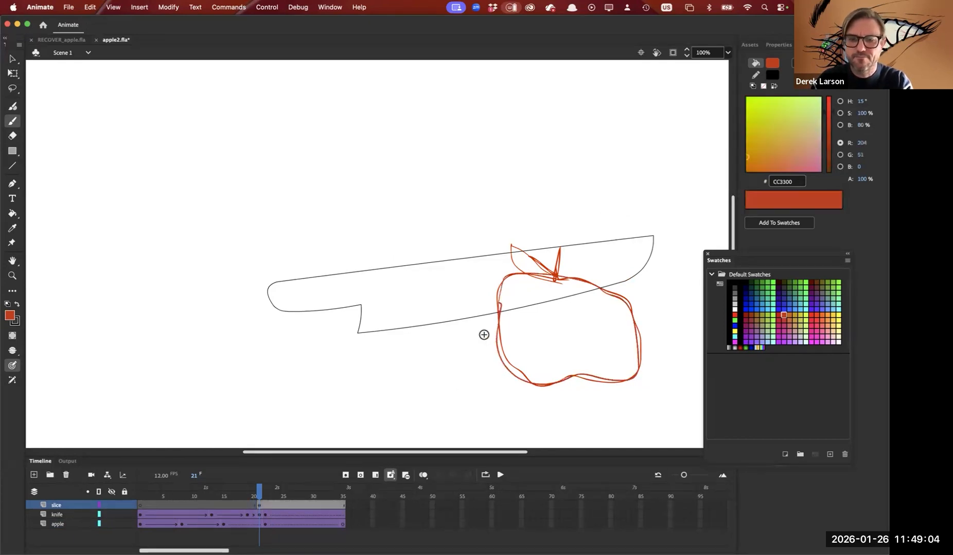
# Step: Turn on onion skinning and draw the slice starting to tip away from the apple on frame 22 of the slice layer
pyautogui.press('.')
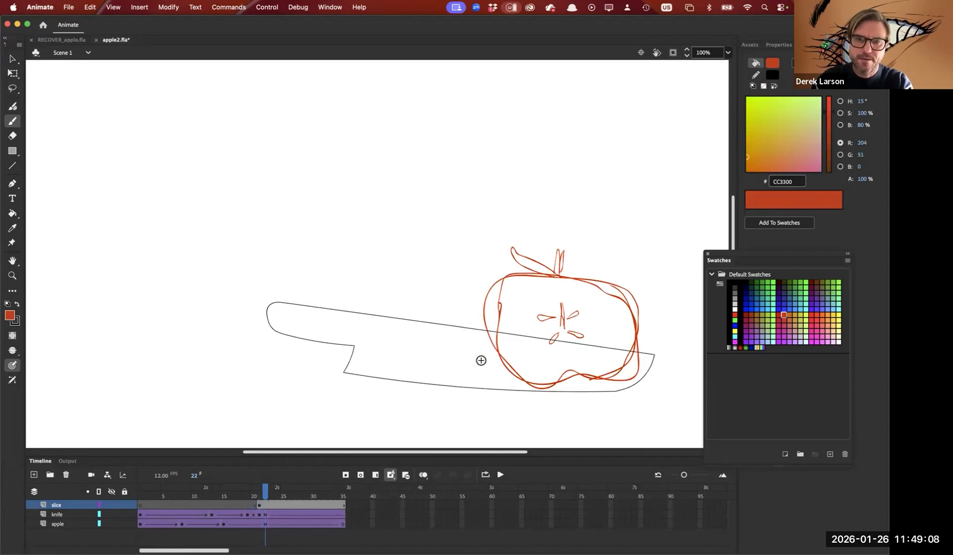
pyautogui.click(423, 475)
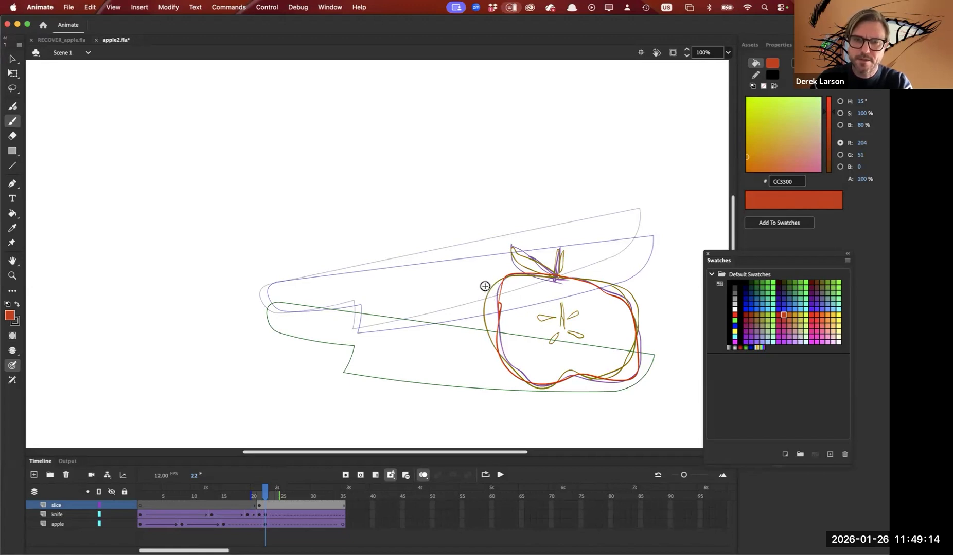
pyautogui.moveTo(579, 314); pyautogui.dragTo(619, 336)
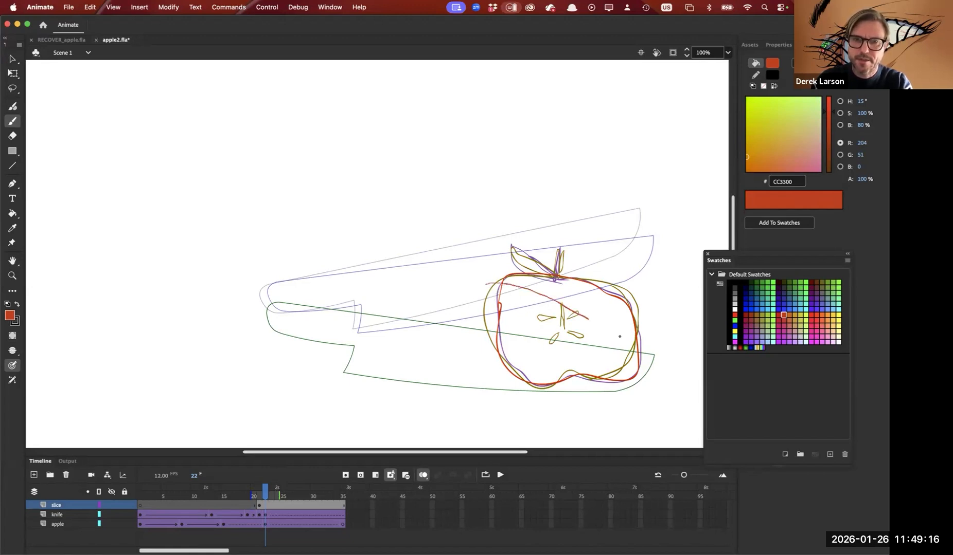
pyautogui.moveTo(600, 403); pyautogui.dragTo(540, 394)
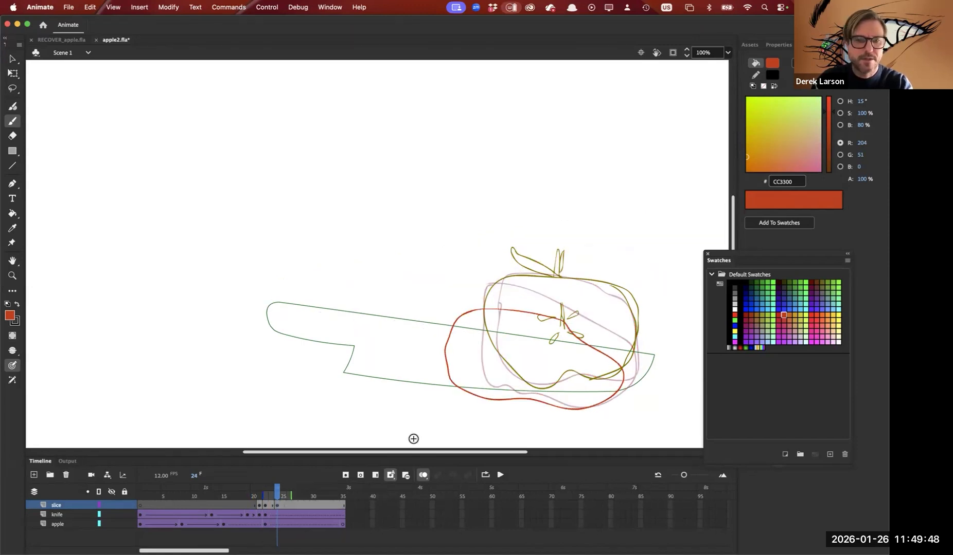
# Step: Insert a blank keyframe at frame 26 of the slice layer and draw the falling slice with seeds and a thick lower edge
pyautogui.press('.')
pyautogui.press('.')
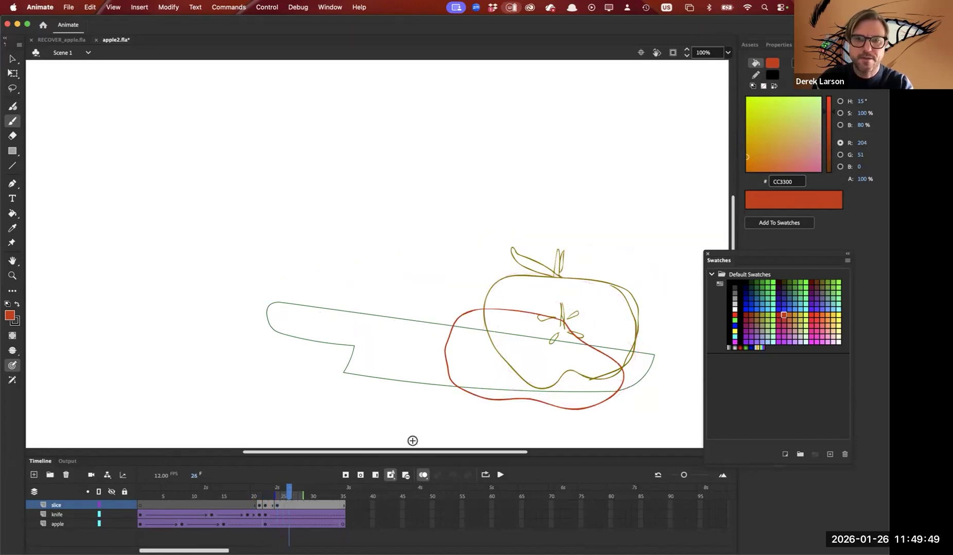
pyautogui.click(360, 476)
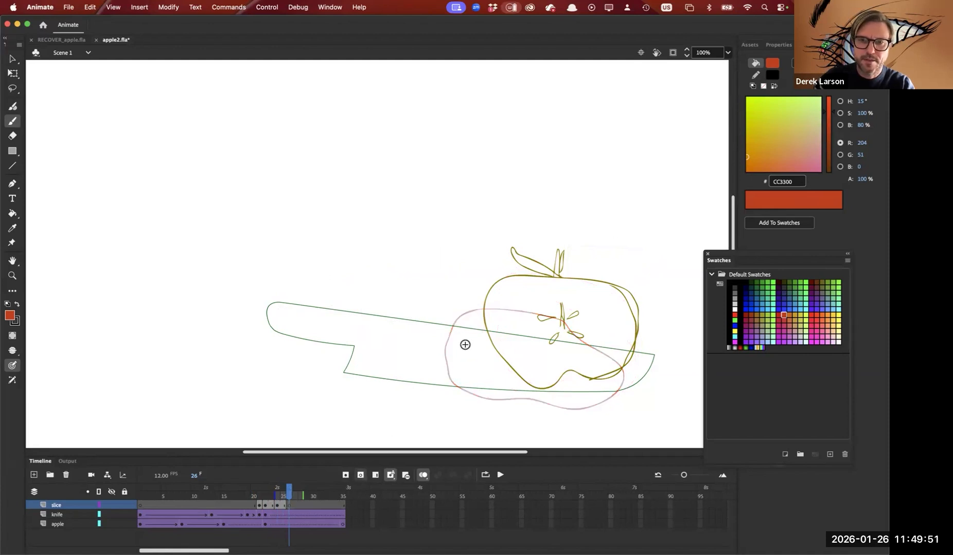
pyautogui.moveTo(477, 337)
pyautogui.mouseDown()
pyautogui.moveTo(528, 347)
pyautogui.moveTo(579, 377)
pyautogui.mouseUp()
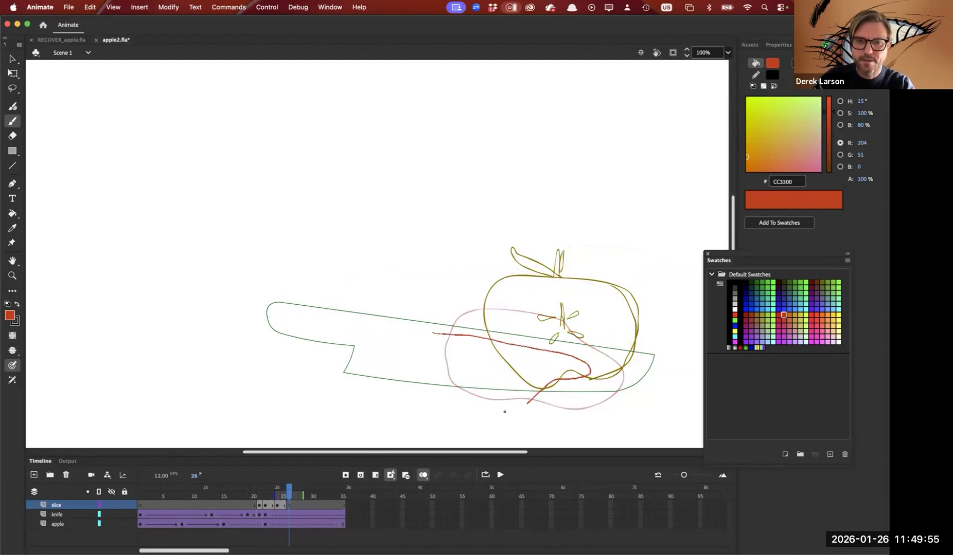
pyautogui.moveTo(407, 390); pyautogui.dragTo(399, 362)
pyautogui.moveTo(469, 363)
pyautogui.mouseDown()
pyautogui.moveTo(464, 350)
pyautogui.moveTo(499, 364)
pyautogui.moveTo(451, 379)
pyautogui.moveTo(479, 373)
pyautogui.mouseUp()
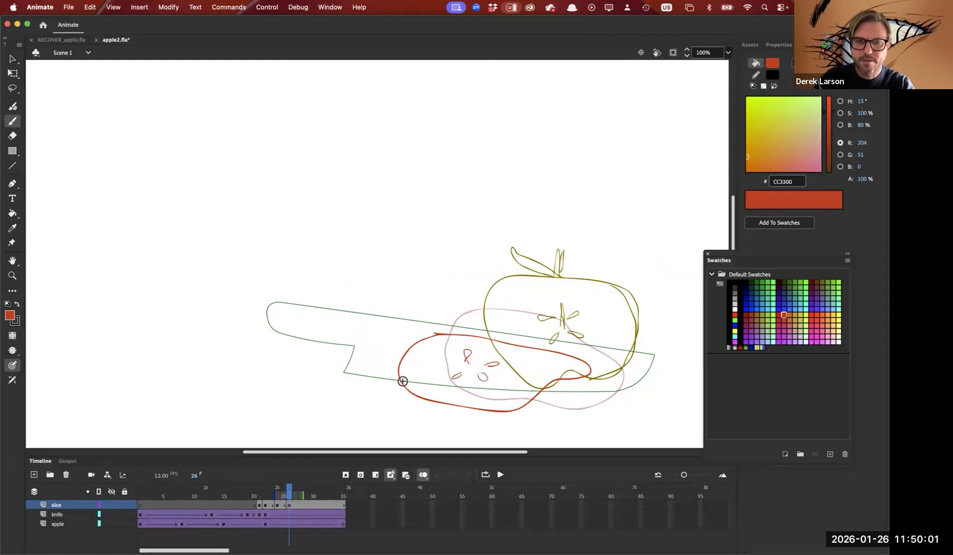
pyautogui.moveTo(410, 389); pyautogui.dragTo(470, 418)
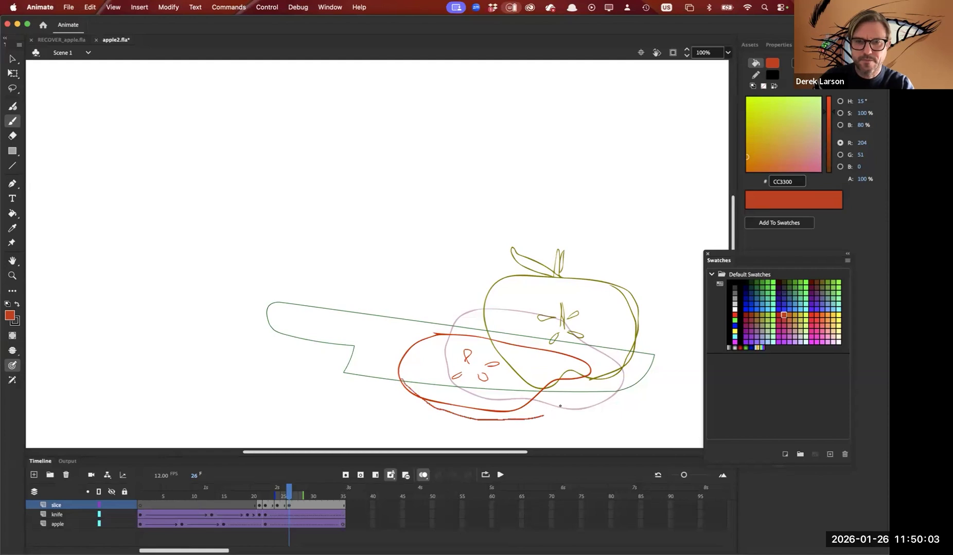
# Step: Insert a blank keyframe at frame 28 of the slice layer and draw the slice with seeds lying lower and farther from the apple
pyautogui.press('.')
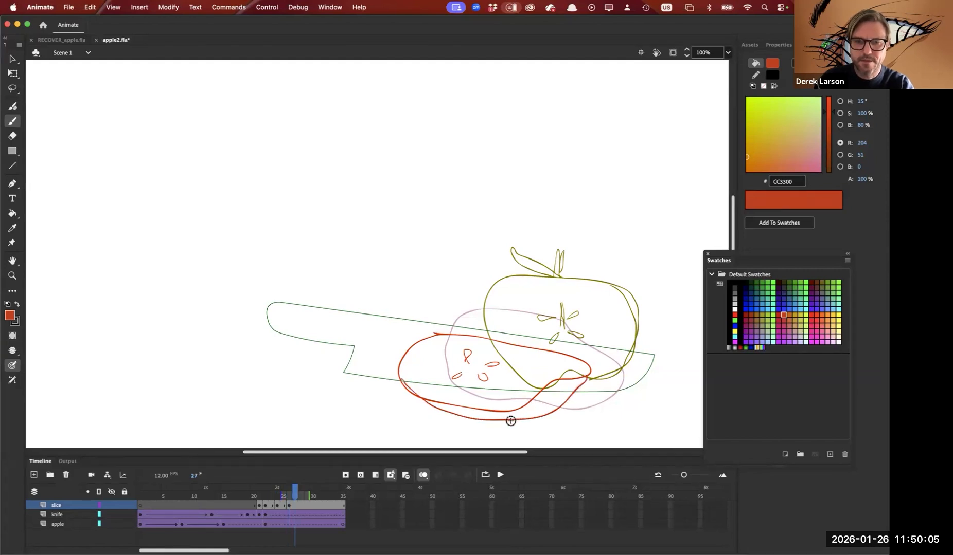
pyautogui.press('.')
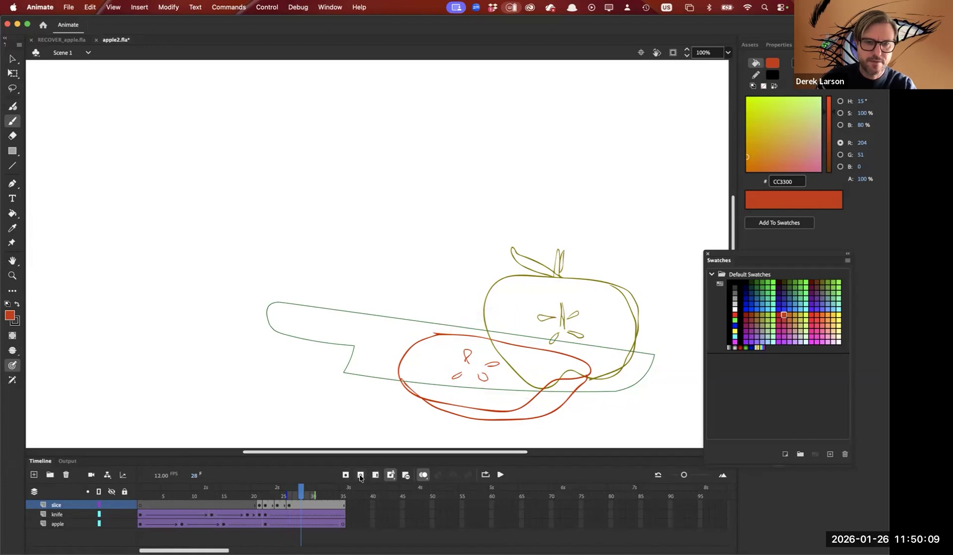
pyautogui.press('F7')
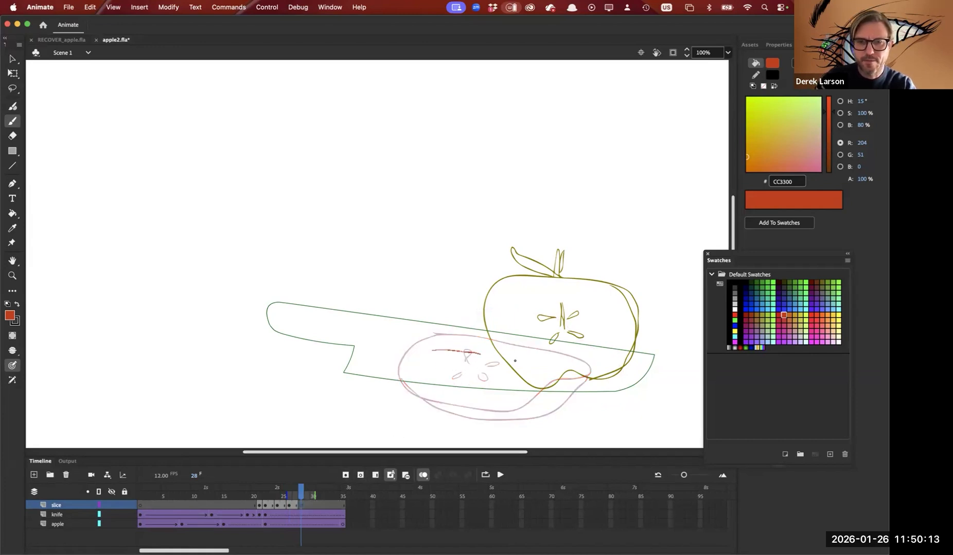
pyautogui.moveTo(436, 424); pyautogui.dragTo(381, 406)
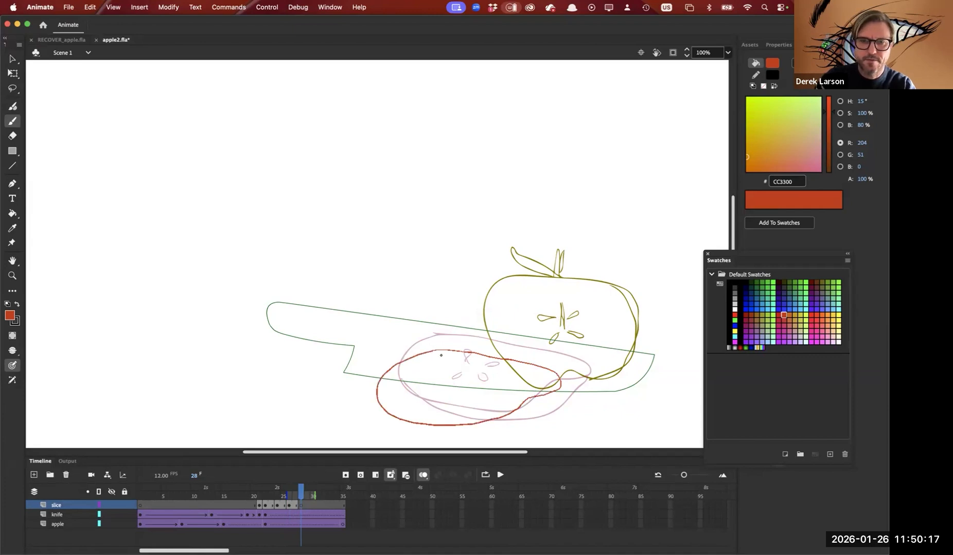
pyautogui.moveTo(443, 381)
pyautogui.mouseDown()
pyautogui.moveTo(475, 384)
pyautogui.moveTo(438, 393)
pyautogui.moveTo(463, 401)
pyautogui.moveTo(460, 393)
pyautogui.mouseUp()
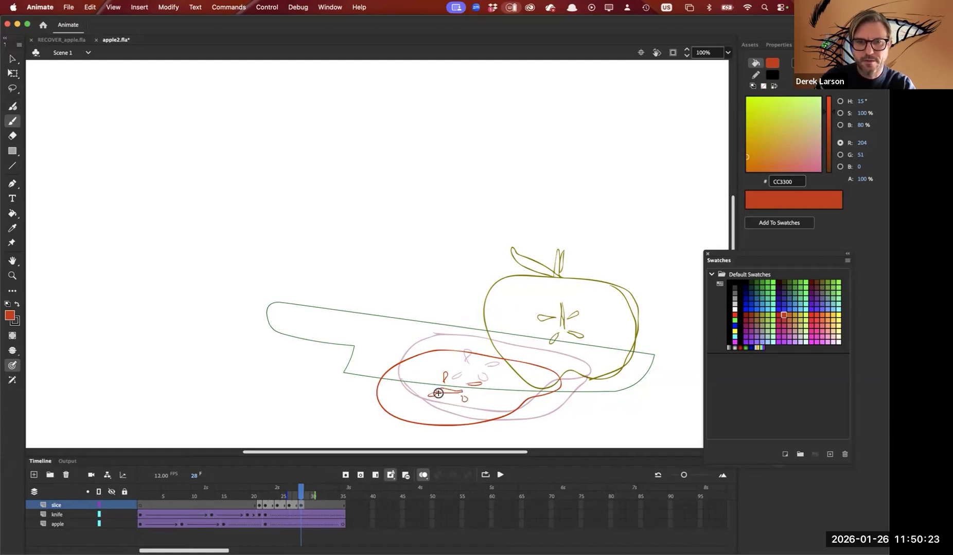
# Step: Retime the slice layer so its last drawing sits on frame 26, and draw that slice's thick lower edge
pyautogui.press(',')
pyautogui.press(',')
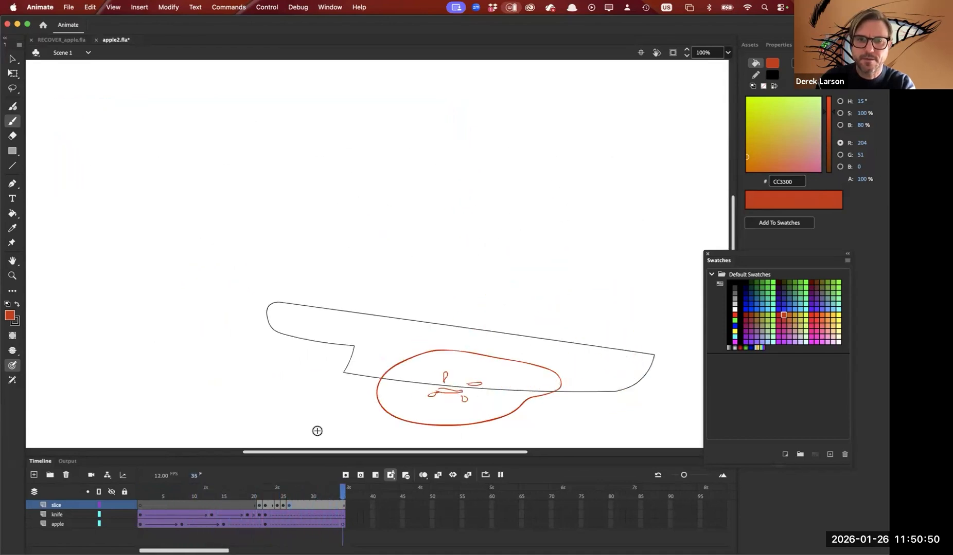
pyautogui.click(290, 502)
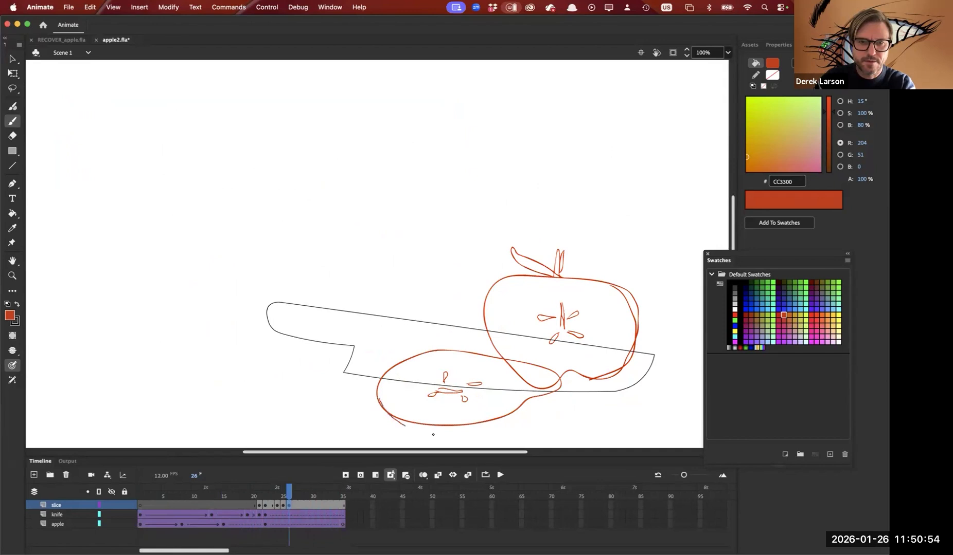
pyautogui.moveTo(562, 386); pyautogui.dragTo(560, 385)
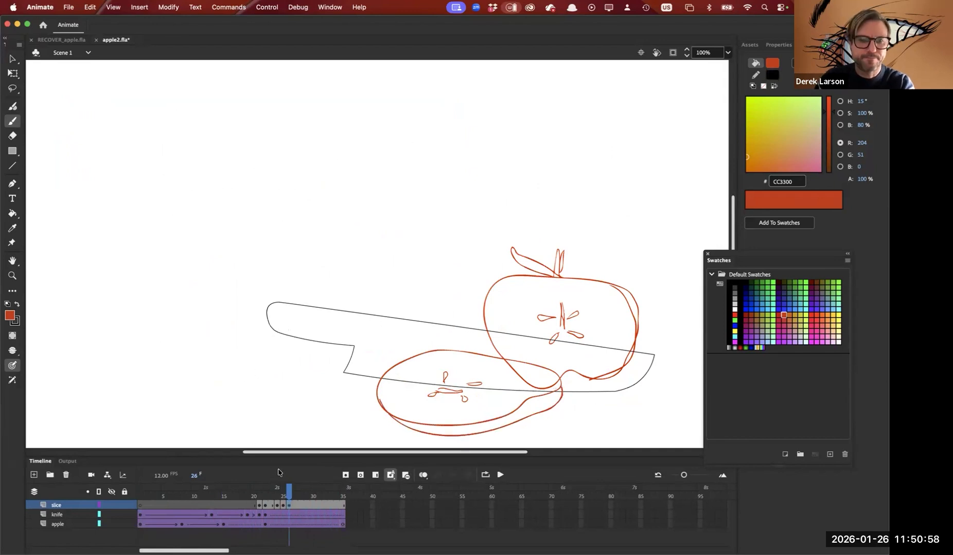
pyautogui.press('Return')
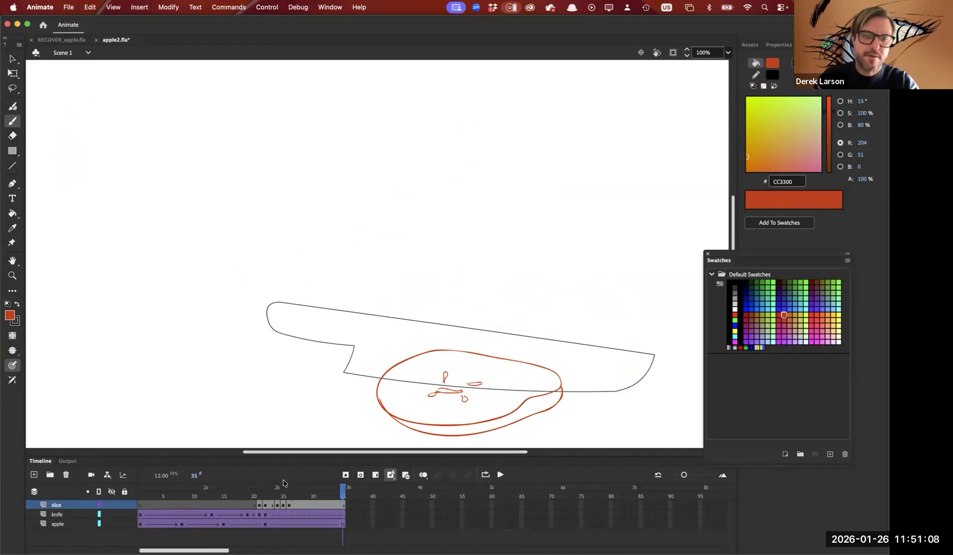
# Step: Add a new layer above the slice layer and name it juice
pyautogui.moveTo(271, 495)
pyautogui.mouseDown()
pyautogui.moveTo(317, 496)
pyautogui.moveTo(240, 495)
pyautogui.moveTo(307, 495)
pyautogui.moveTo(250, 494)
pyautogui.moveTo(269, 498)
pyautogui.mouseUp()
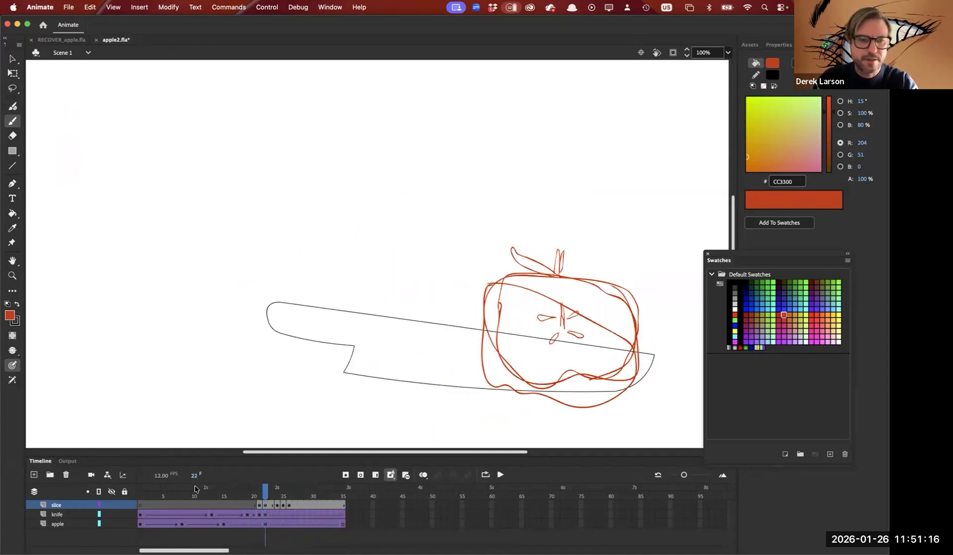
pyautogui.click(34, 476)
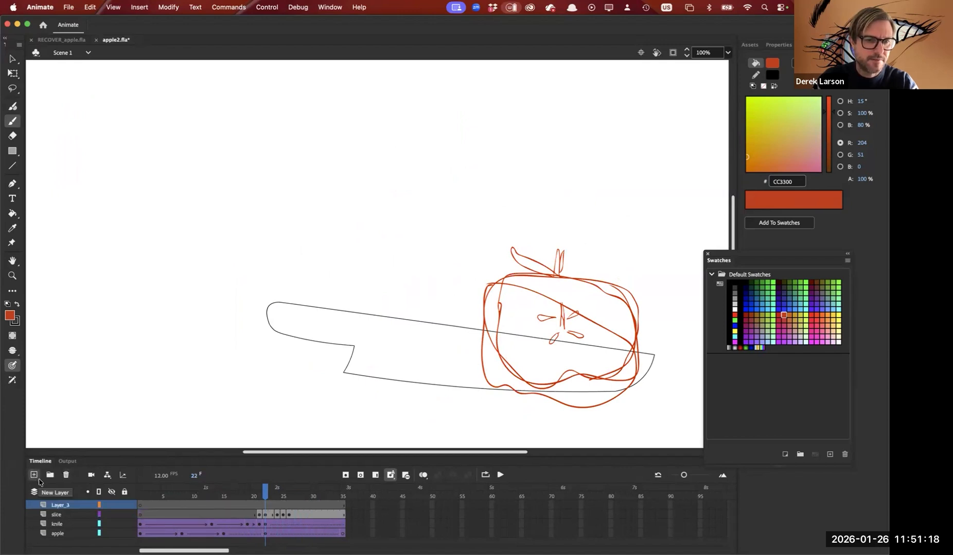
pyautogui.doubleClick(59, 505)
pyautogui.write('l')
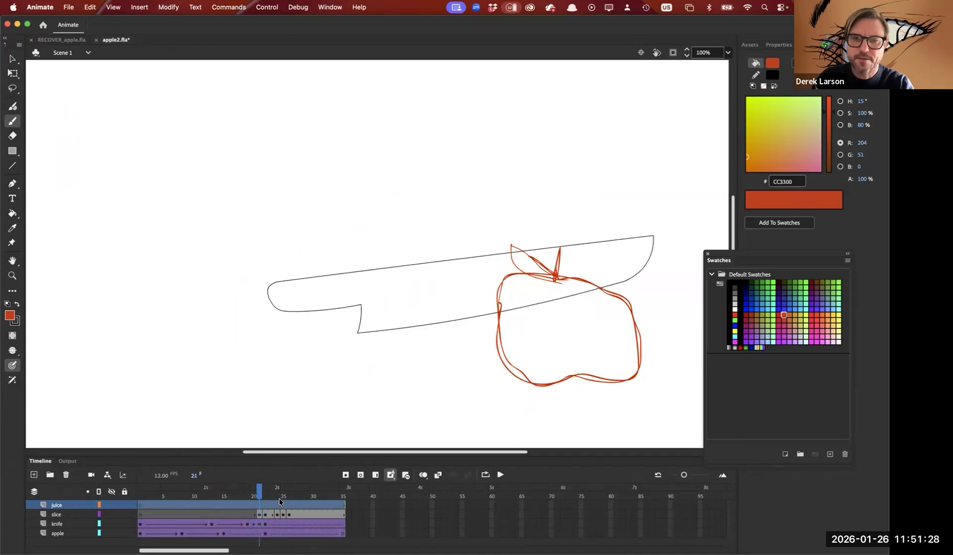
# Step: Draw small juice drops in gold CC9900 on both sides of the stem at frame 21 of the juice layer
pyautogui.press(',')
pyautogui.press('.')
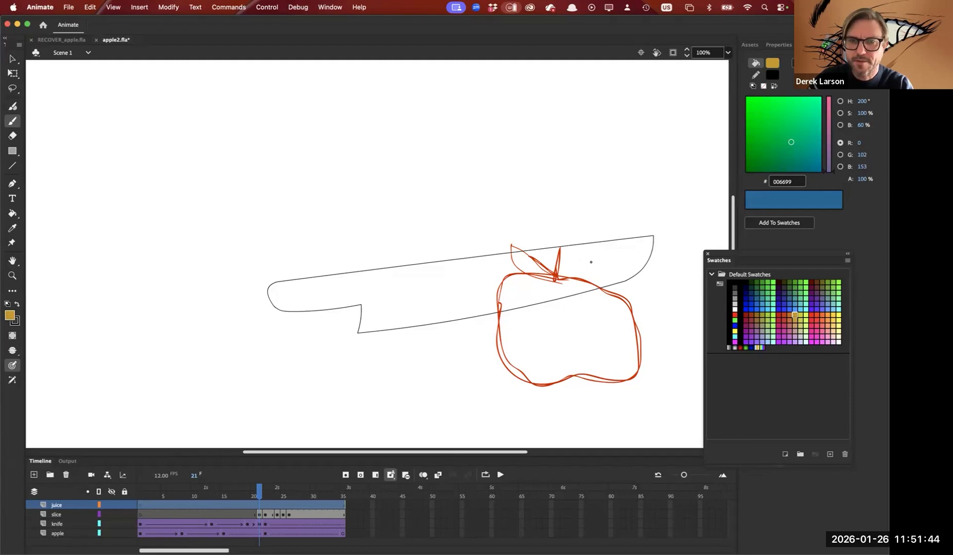
pyautogui.moveTo(594, 260); pyautogui.dragTo(584, 267)
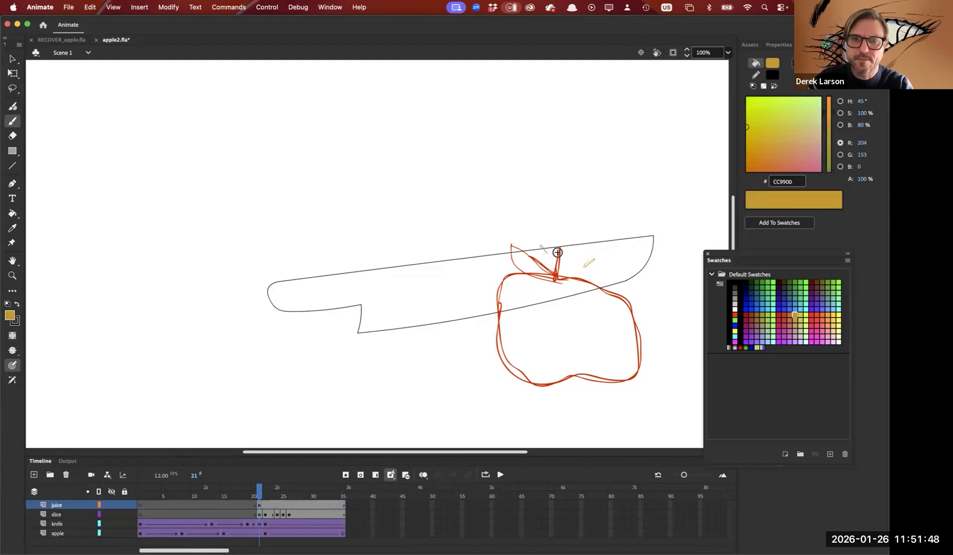
# Step: Insert a blank keyframe at frame 23 of the juice layer and, with onion skinning on, draw larger drops flying farther outward
pyautogui.press('.')
pyautogui.press('.')
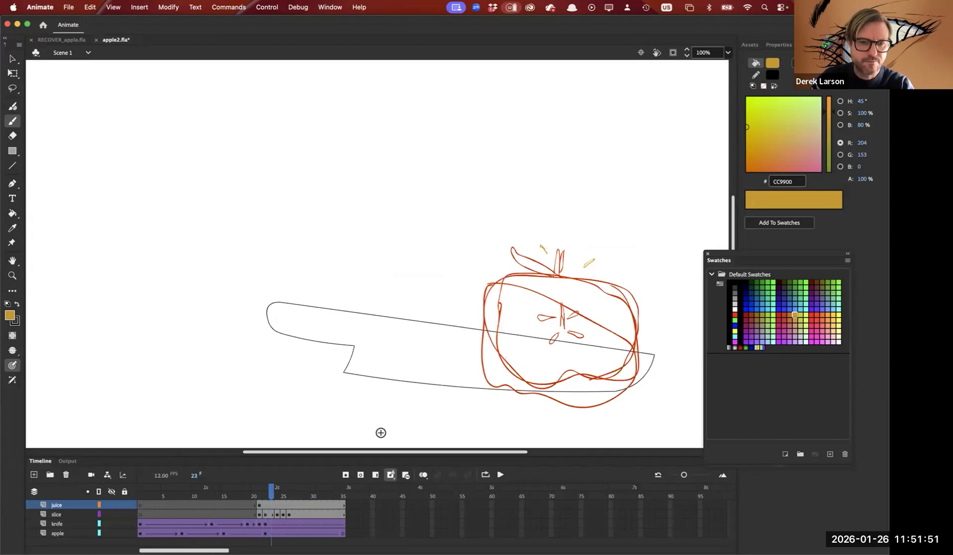
pyautogui.click(345, 475)
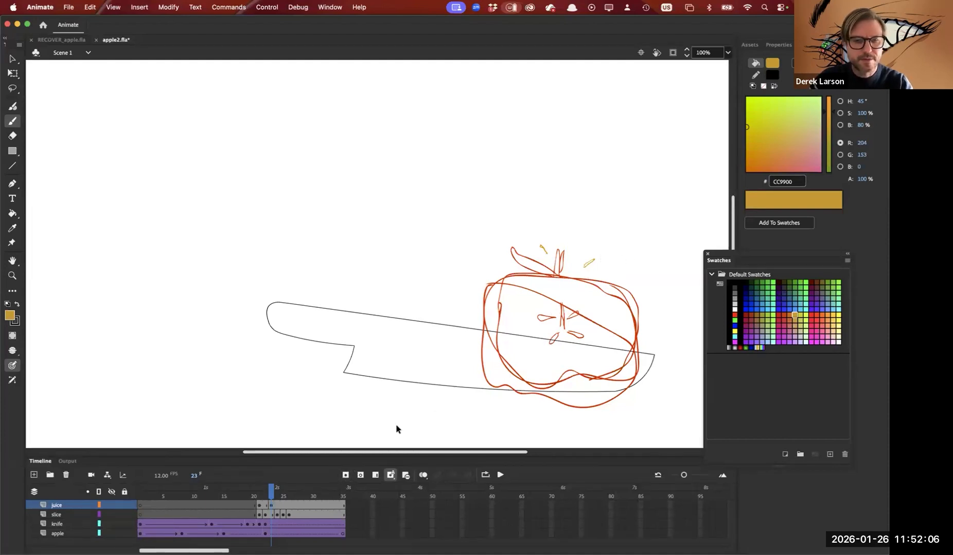
pyautogui.click(271, 508)
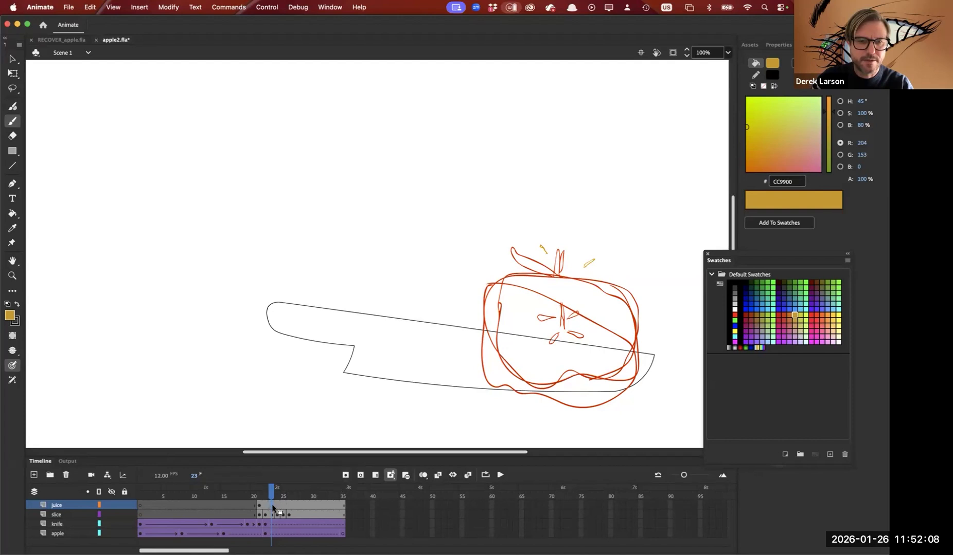
pyautogui.click(360, 475)
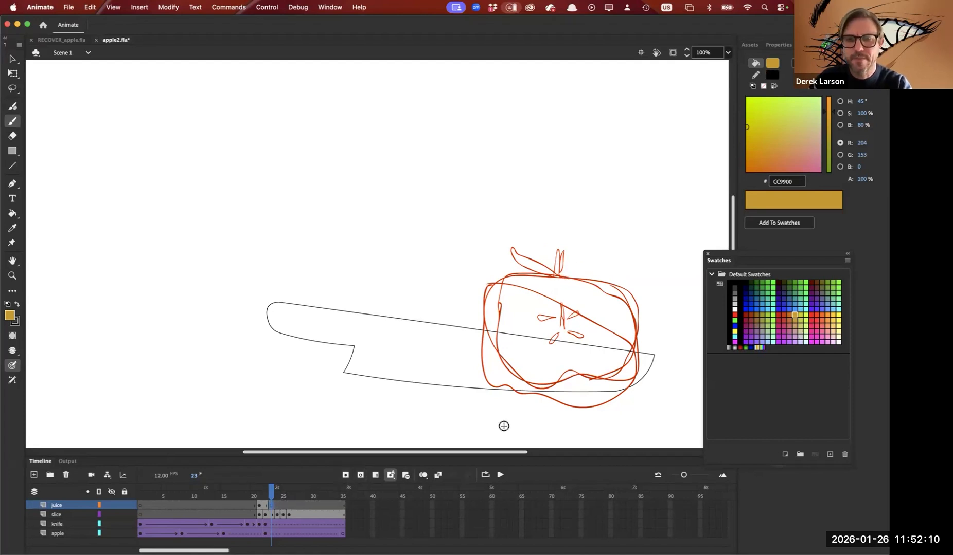
pyautogui.click(423, 477)
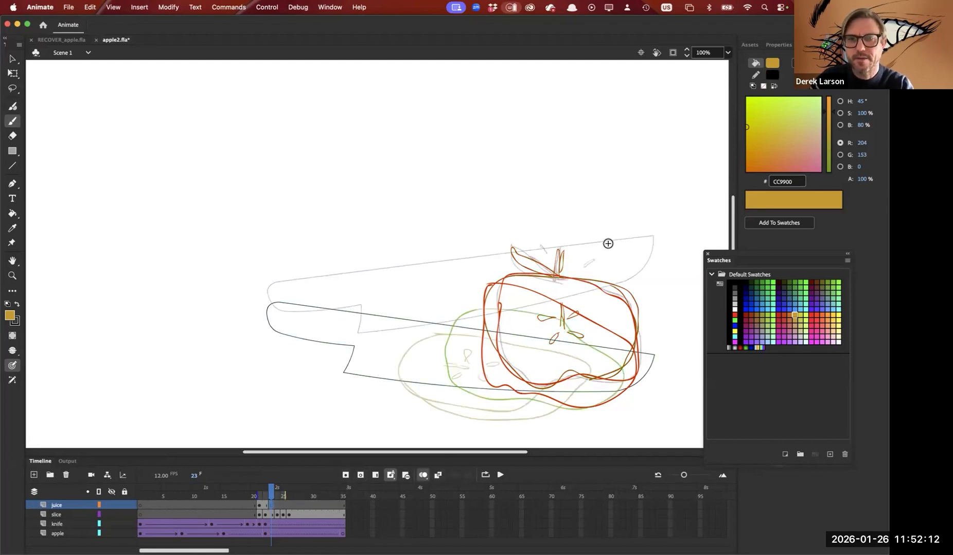
pyautogui.moveTo(614, 248); pyautogui.dragTo(622, 245)
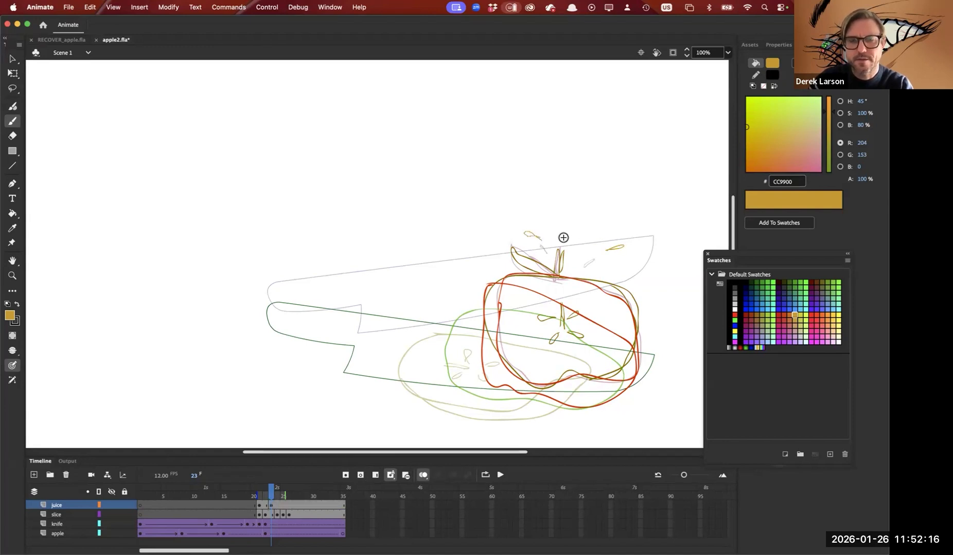
# Step: Play the whole animation to check the cut and juice motion, and save the file
pyautogui.press('l')
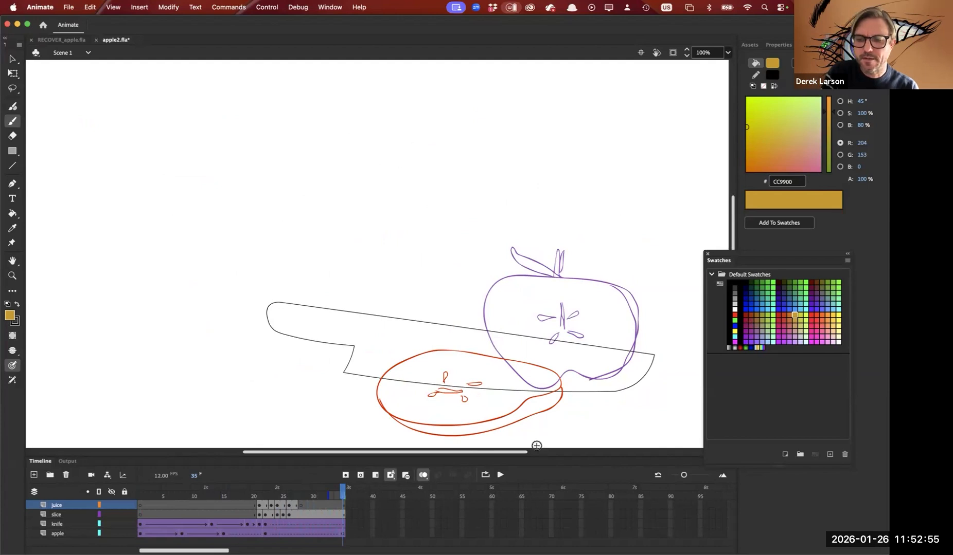
pyautogui.press('Return')
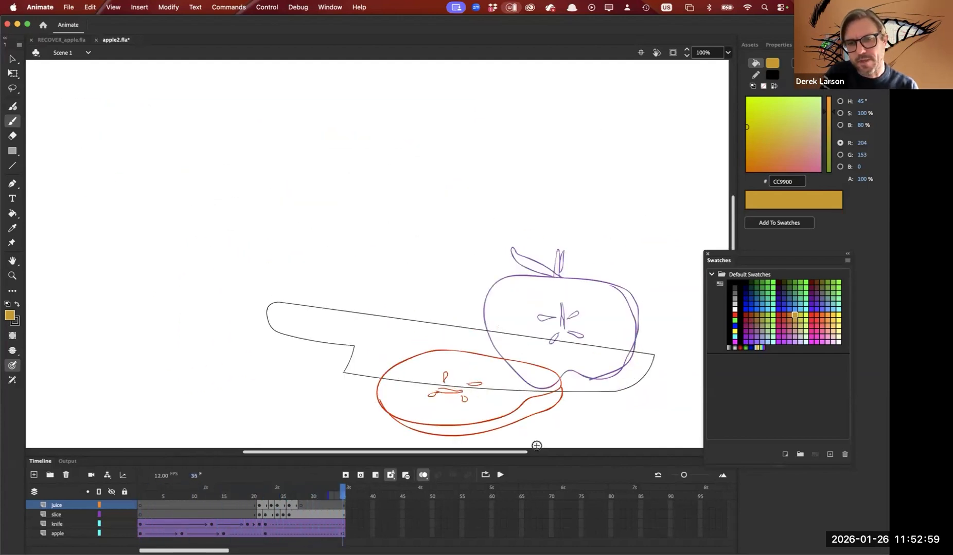
pyautogui.press('Return')
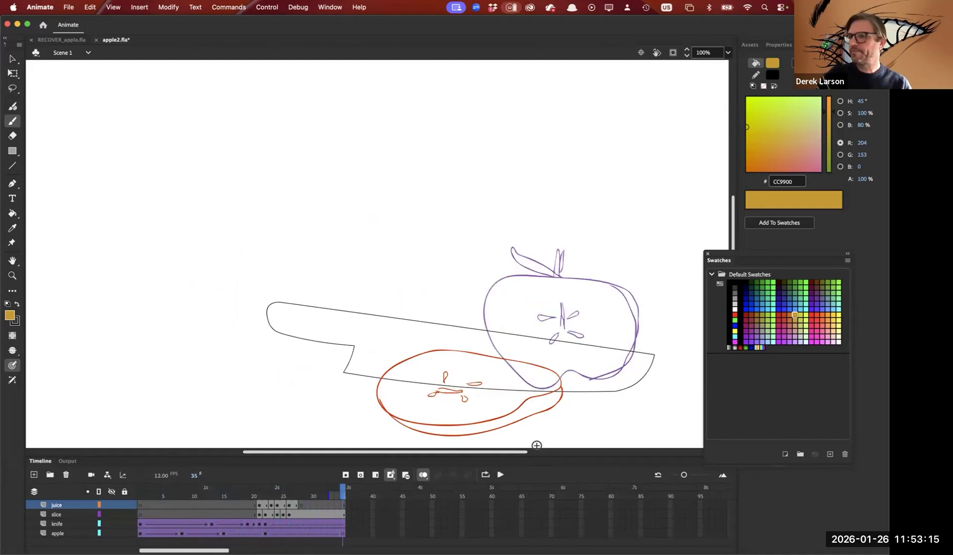
pyautogui.press('super+s')
# Step: Scrub the timeline between about frames 22 and 29 to examine the slice falling and the juice drops flying off
pyautogui.moveTo(280, 485)
pyautogui.mouseDown()
pyautogui.moveTo(151, 494)
pyautogui.moveTo(324, 494)
pyautogui.moveTo(279, 495)
pyautogui.moveTo(307, 494)
pyautogui.mouseUp()
pyautogui.click(303, 491)
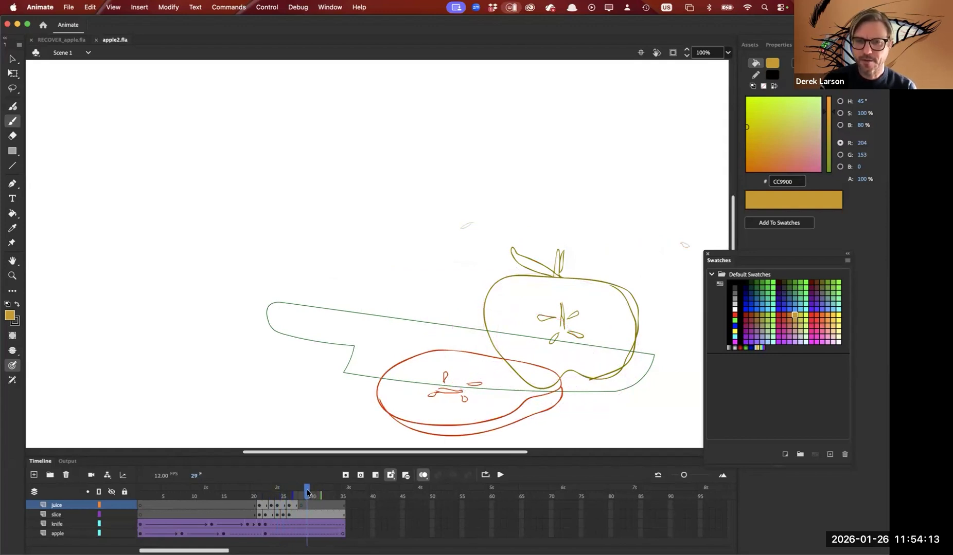
pyautogui.moveTo(307, 494)
pyautogui.mouseDown()
pyautogui.moveTo(265, 494)
pyautogui.moveTo(317, 495)
pyautogui.moveTo(256, 498)
pyautogui.moveTo(308, 494)
pyautogui.mouseUp()
pyautogui.click(310, 499)
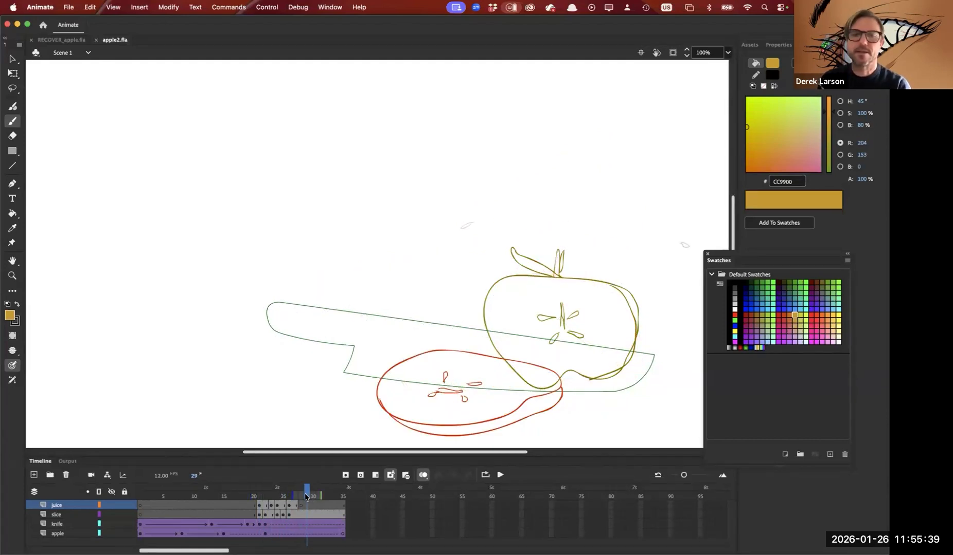
pyautogui.moveTo(268, 487); pyautogui.dragTo(302, 492)
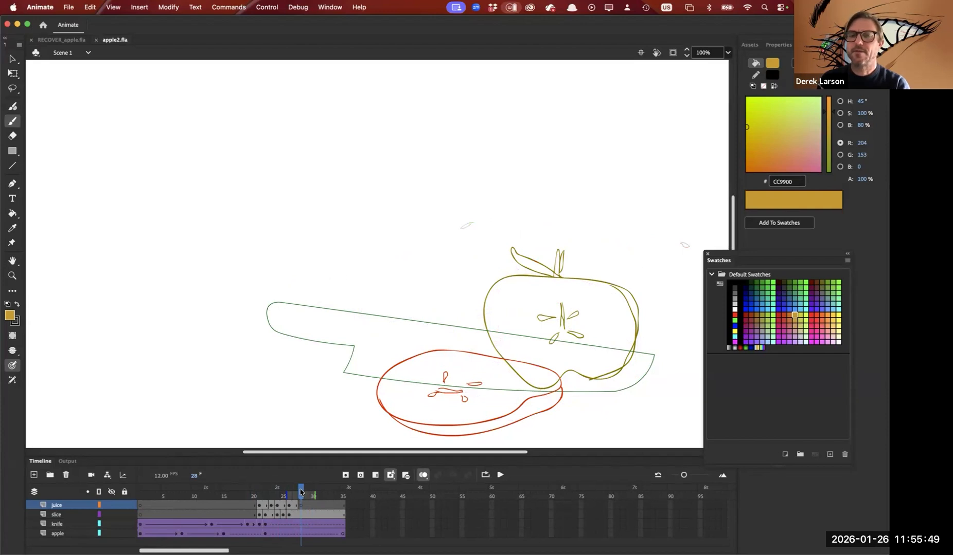
pyautogui.moveTo(286, 493)
pyautogui.mouseDown()
pyautogui.moveTo(271, 493)
pyautogui.moveTo(301, 494)
pyautogui.moveTo(247, 502)
pyautogui.moveTo(308, 491)
pyautogui.moveTo(290, 493)
pyautogui.moveTo(303, 497)
pyautogui.mouseUp()
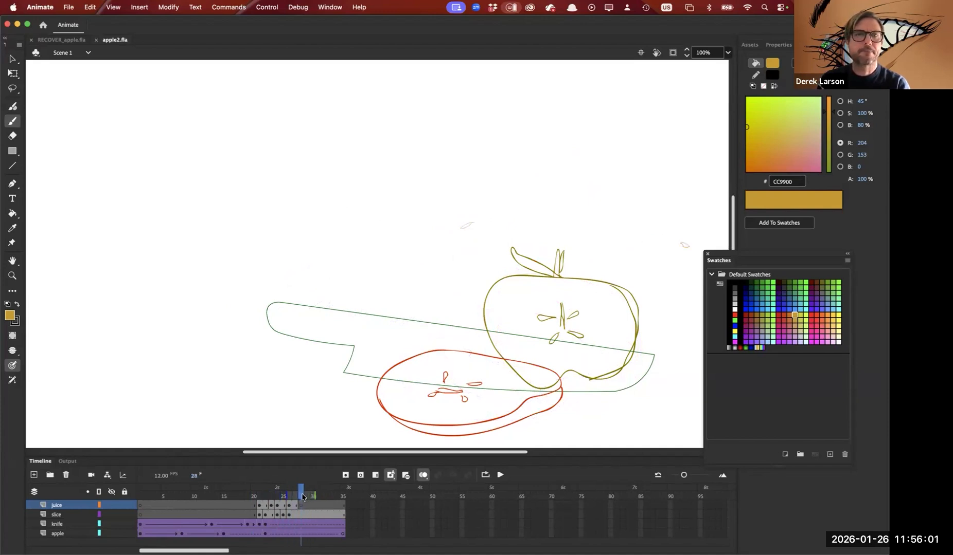